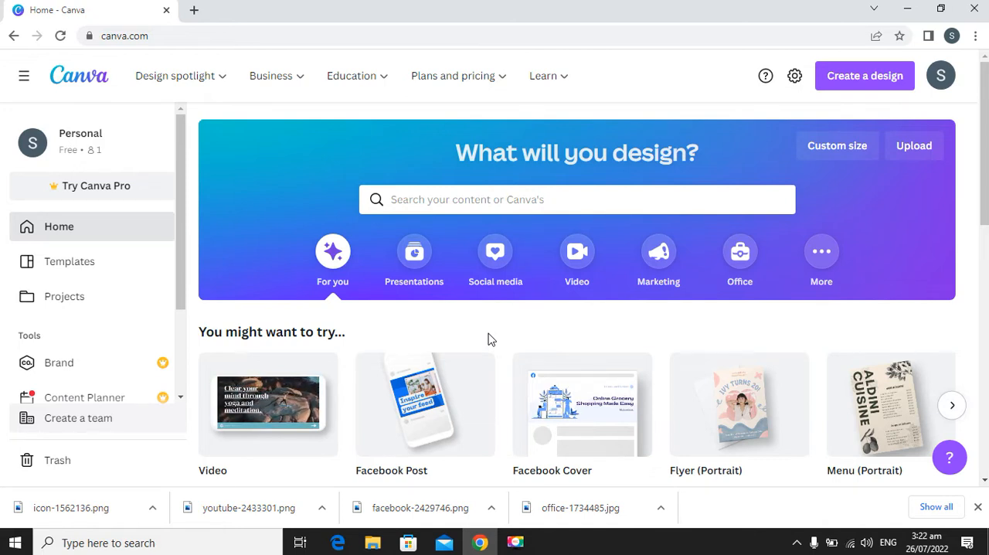
Create a new blank Facebook Post design at 940 × 788 px.
left_click(864, 77)
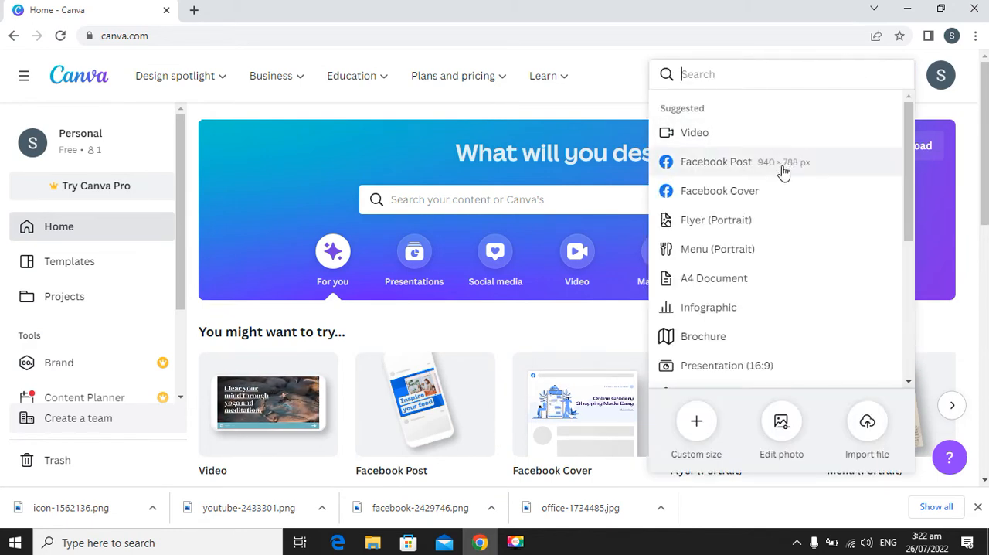
left_click(782, 168)
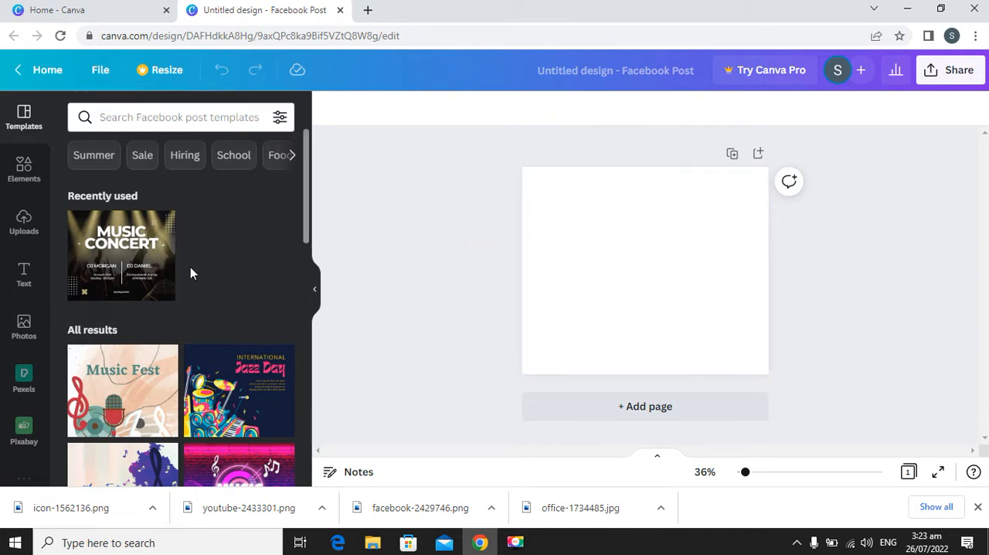
Search the Facebook post templates for "business seminar".
scroll(204, 269, "down", 2)
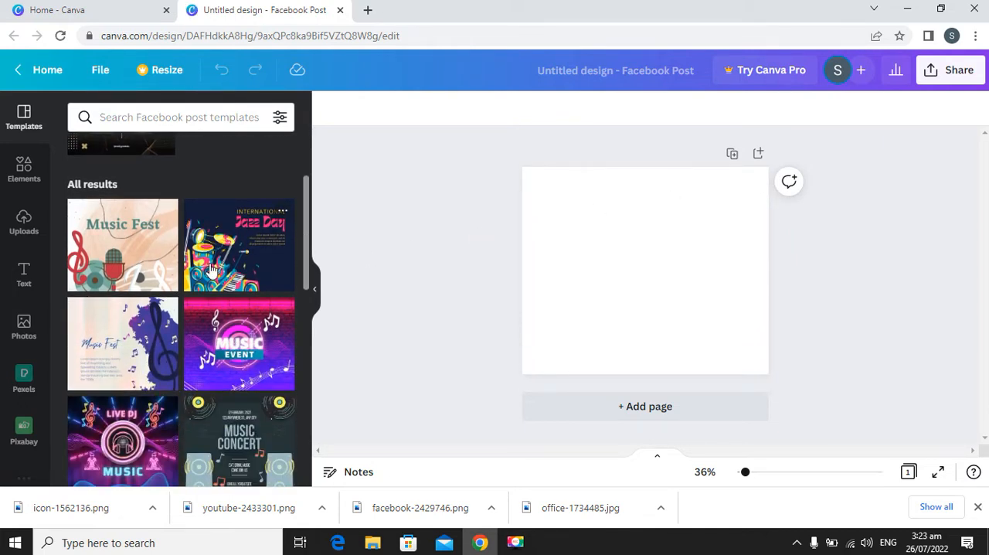
scroll(201, 222, "up", 2)
left_click(181, 119)
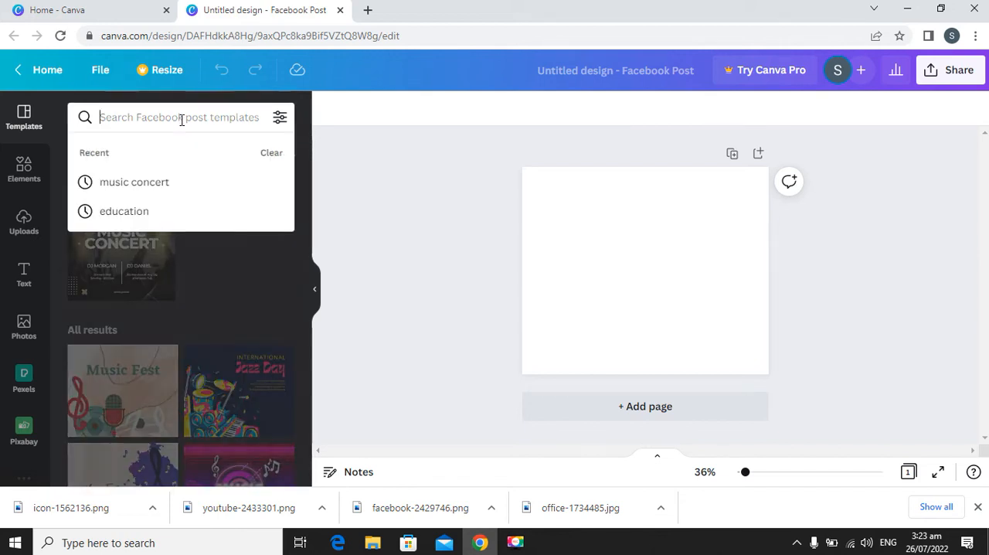
left_click(280, 294)
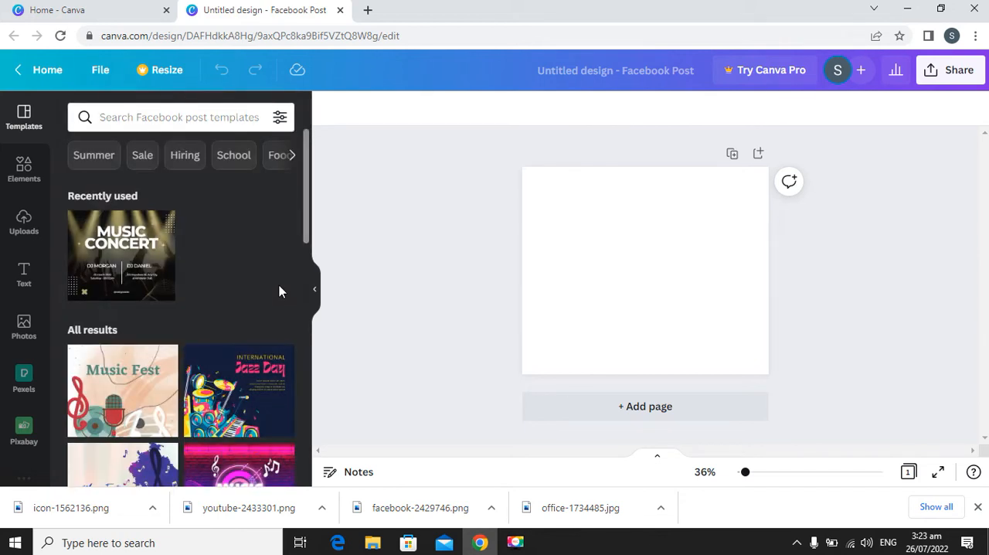
left_click(181, 120)
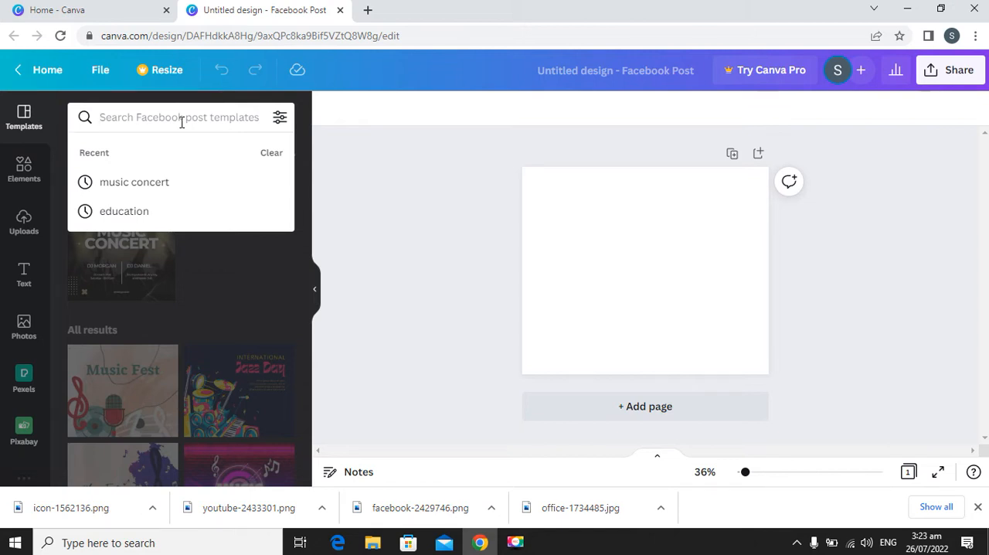
type("busine")
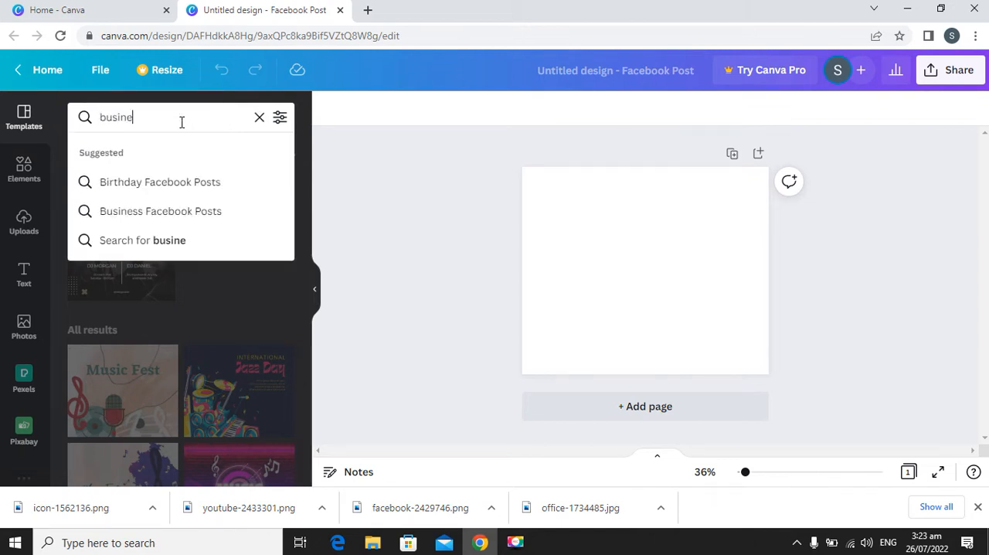
type("ss seminar")
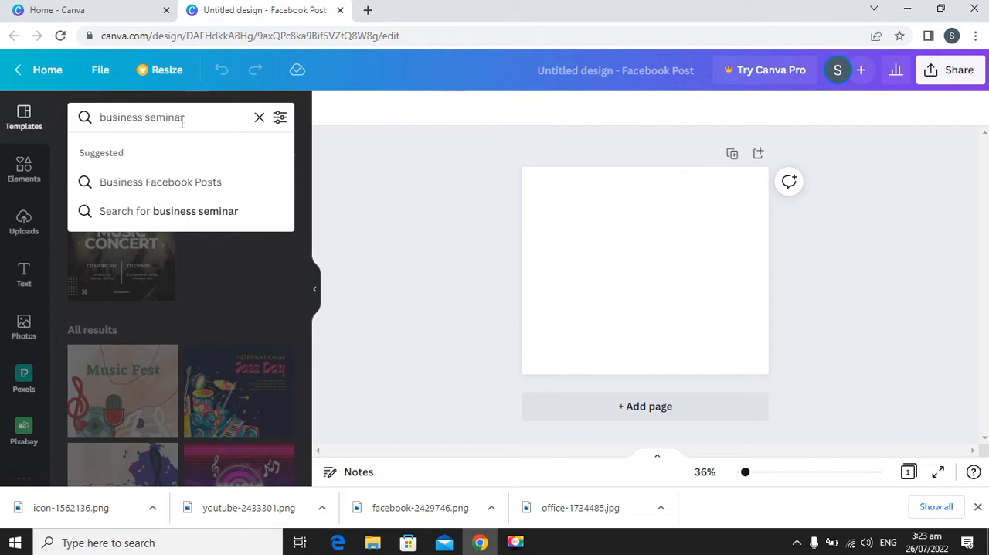
key("Return")
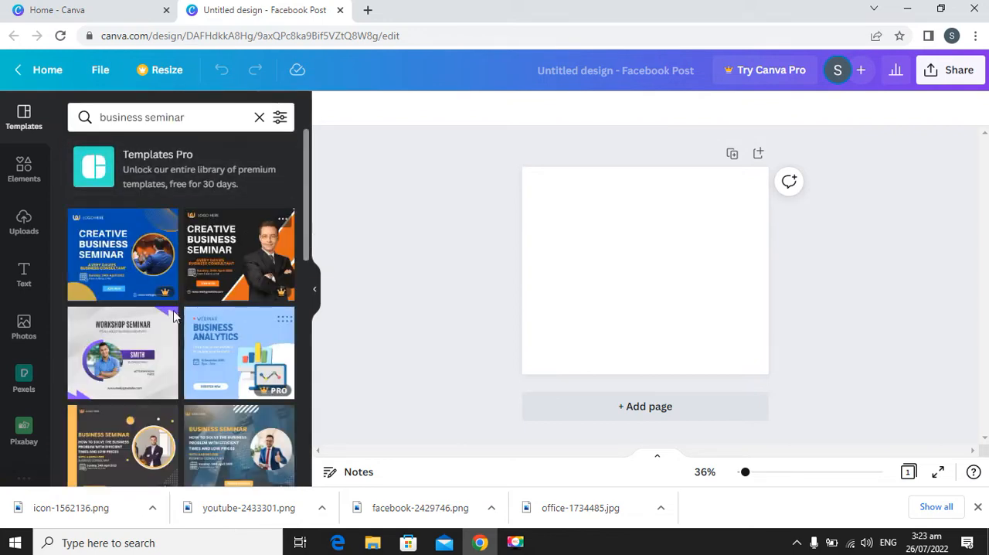
Try the blue Business & Financial Seminar template on the blank page and undo it.
scroll(205, 278, "down", 1)
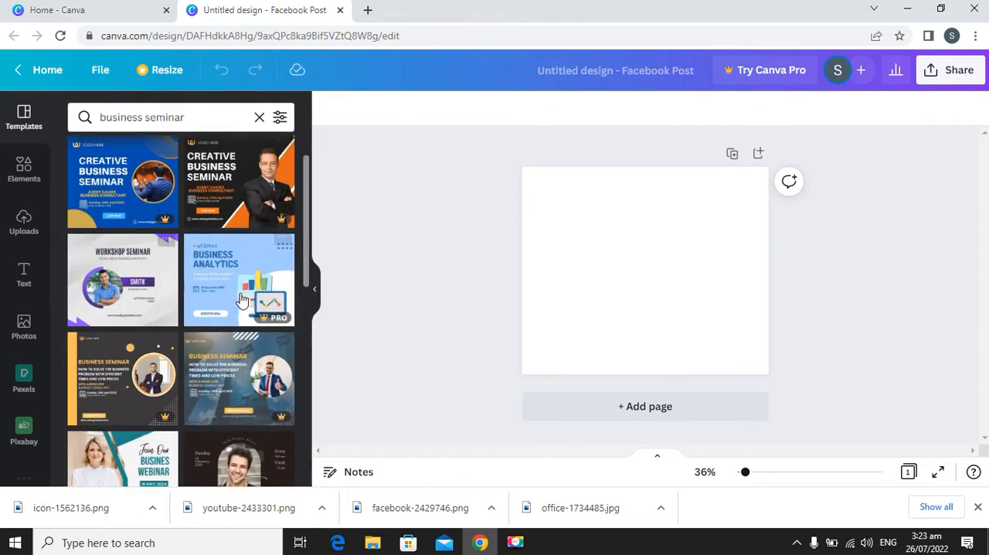
scroll(242, 363, "down", 1)
scroll(230, 356, "down", 1)
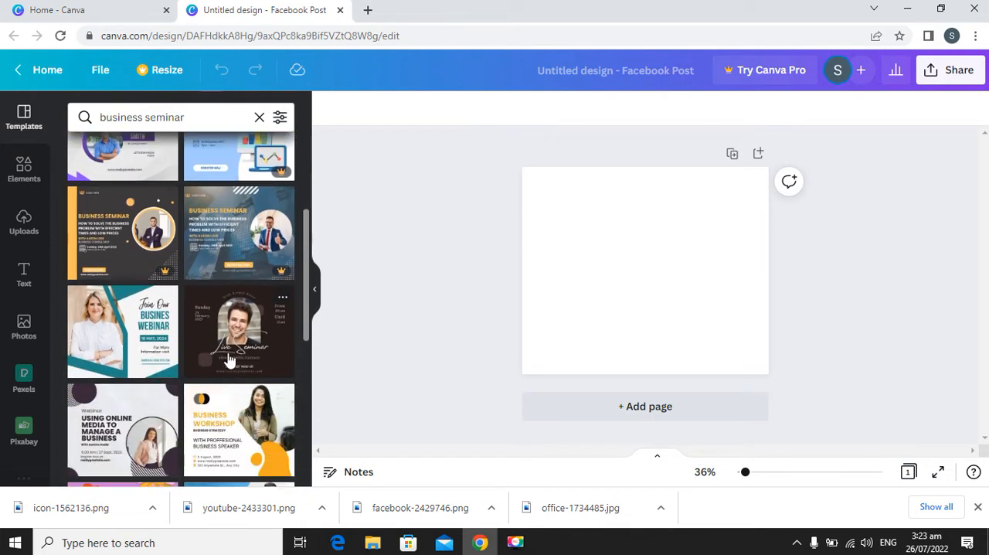
scroll(221, 331, "down", 1)
scroll(228, 317, "down", 1)
scroll(216, 323, "down", 1)
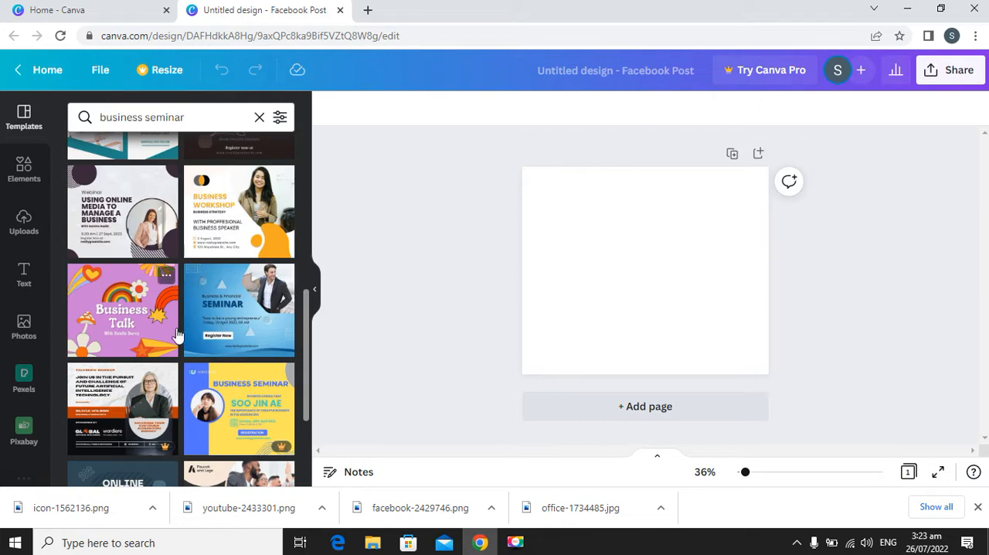
scroll(205, 309, "up", 2)
scroll(215, 319, "down", 2)
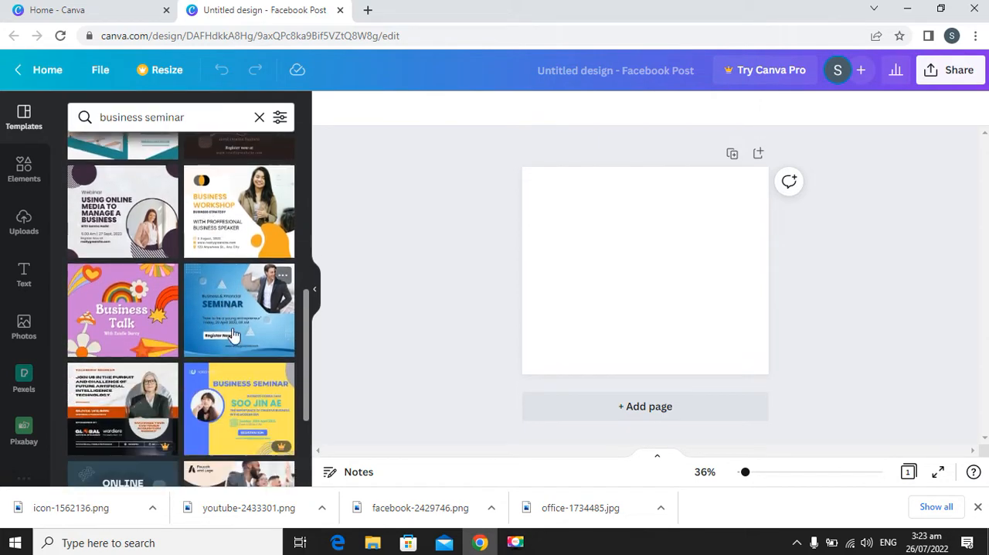
left_click(219, 317)
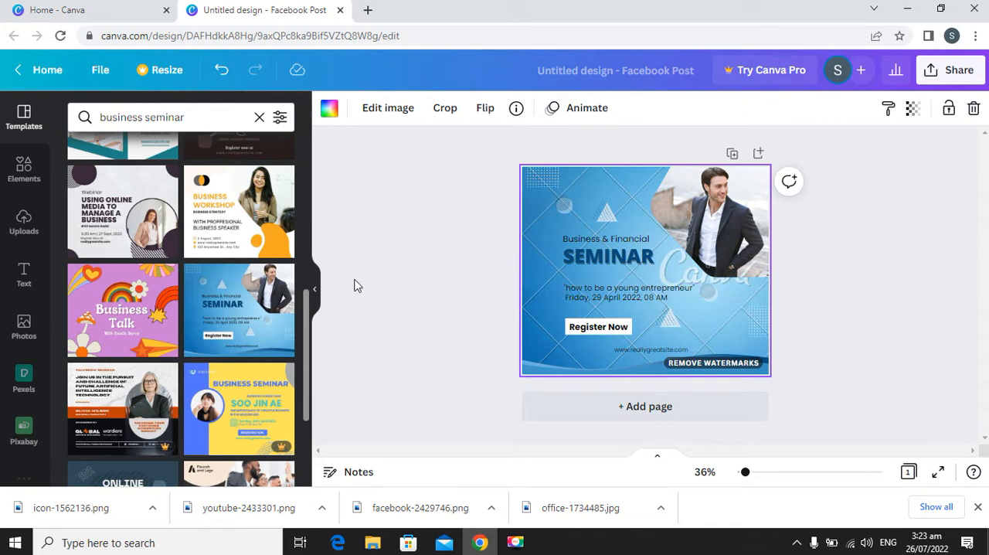
key("ctrl+z")
Apply the dark brown Live Seminar template with the arched portrait photo to the page.
scroll(238, 282, "up", 2)
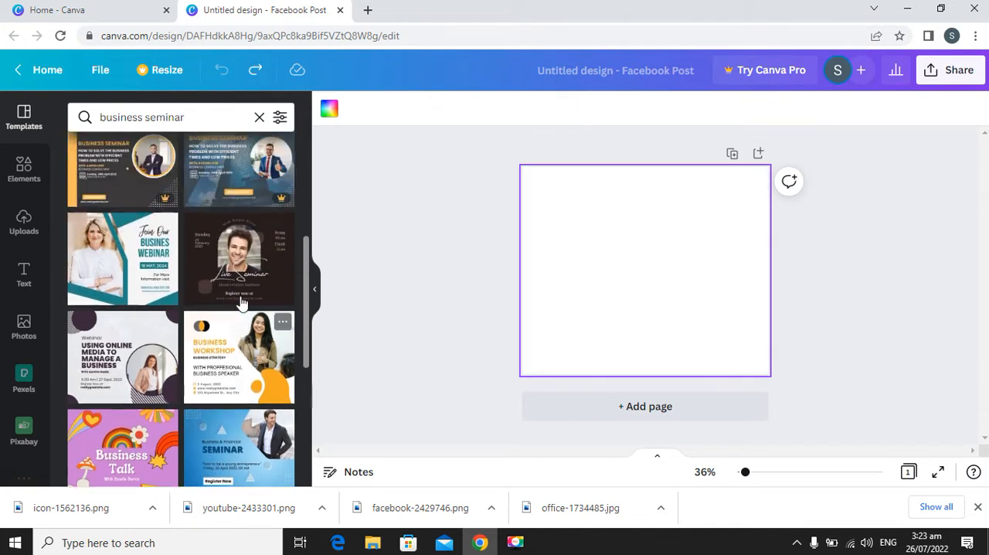
left_click(238, 282)
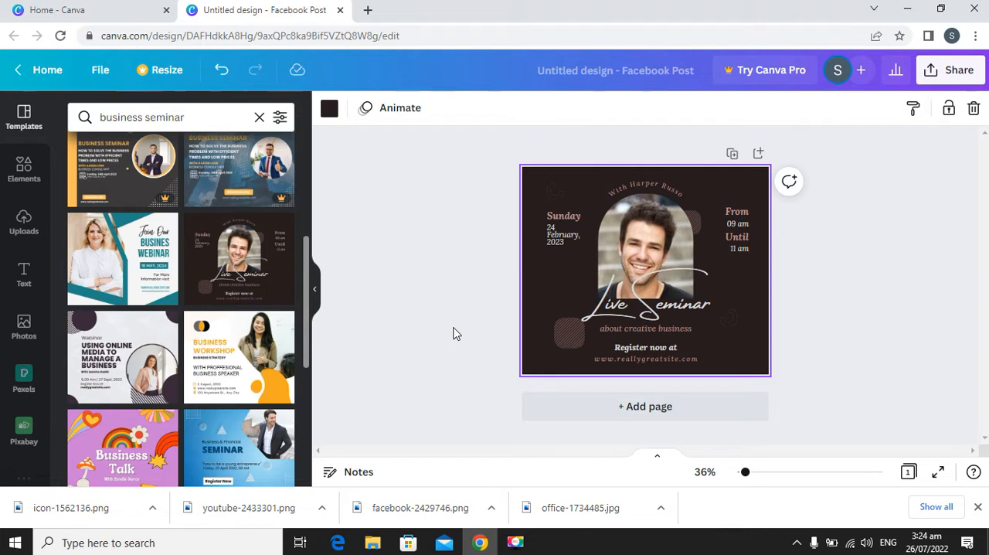
Remove the portrait photo from the arched frame and undo the deletion.
left_click(640, 255)
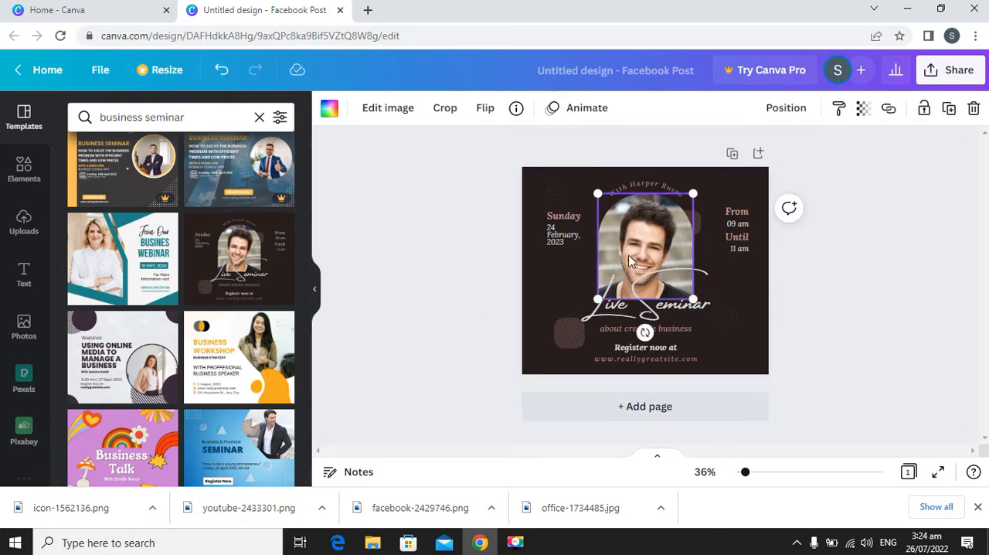
key("Delete")
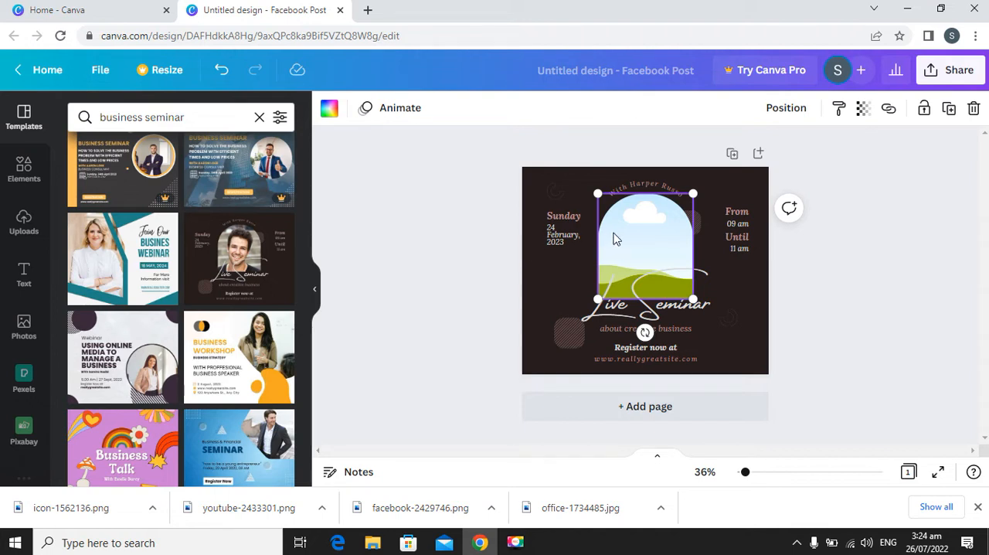
key("ctrl+z")
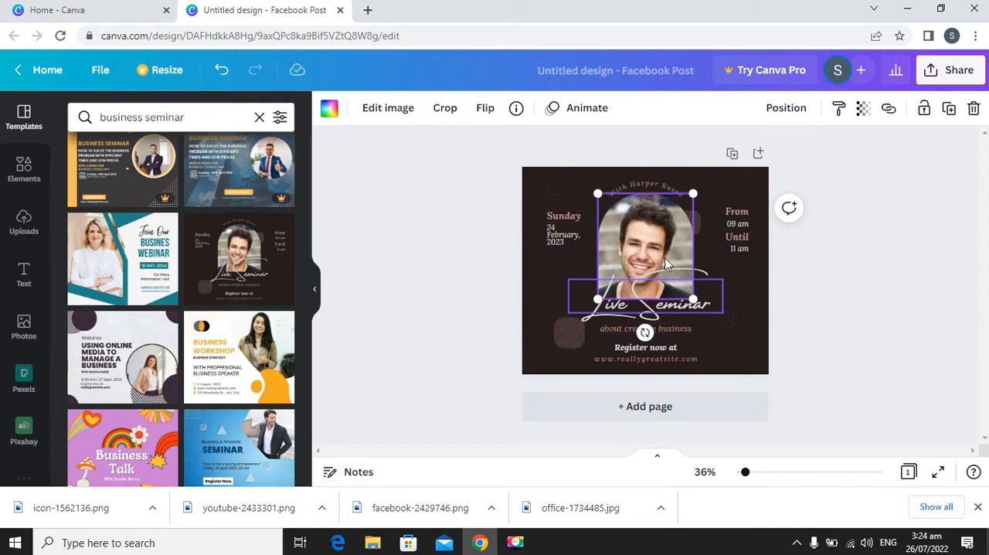
Delete the hatched rounded square near the lower-left corner of the design.
left_click(574, 339)
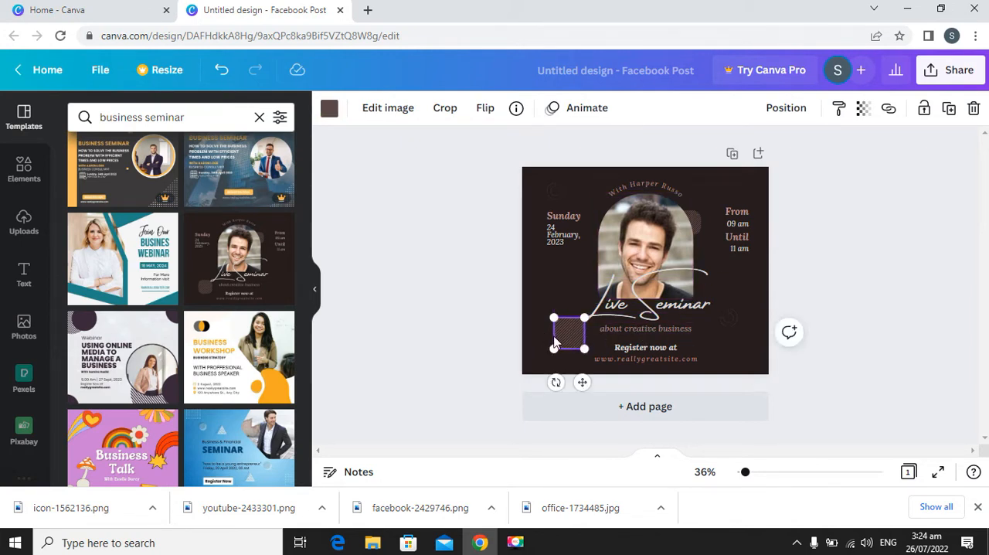
key("Delete")
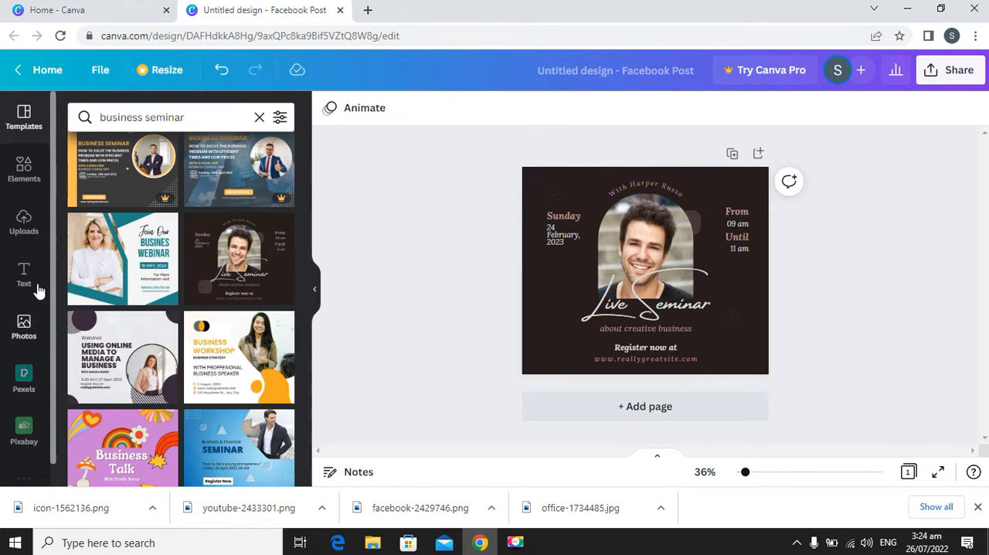
Show Canva's Styles and apply the pastel color and font combination with Poppins Bold and Poppins Medium to the design.
scroll(52, 236, "down", 1)
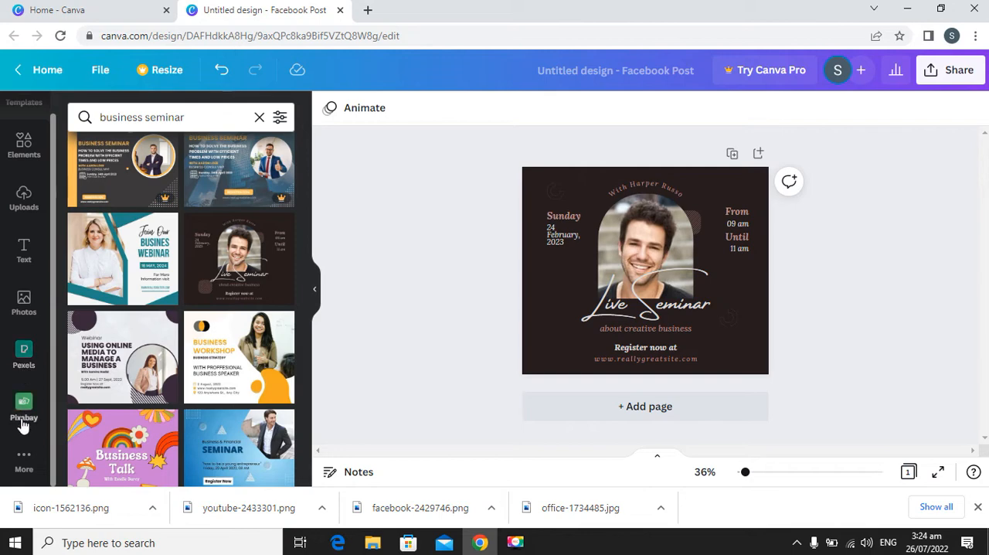
left_click(23, 461)
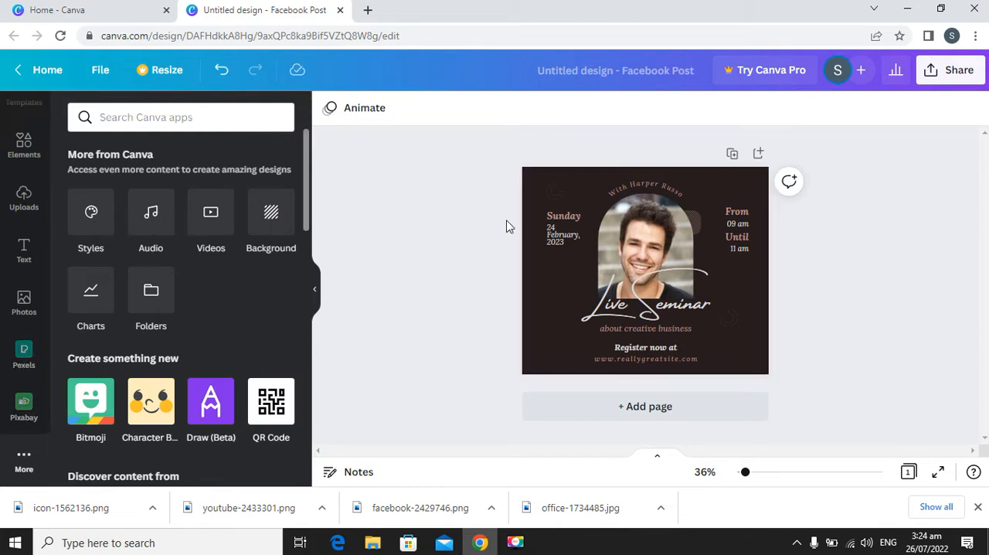
left_click(87, 216)
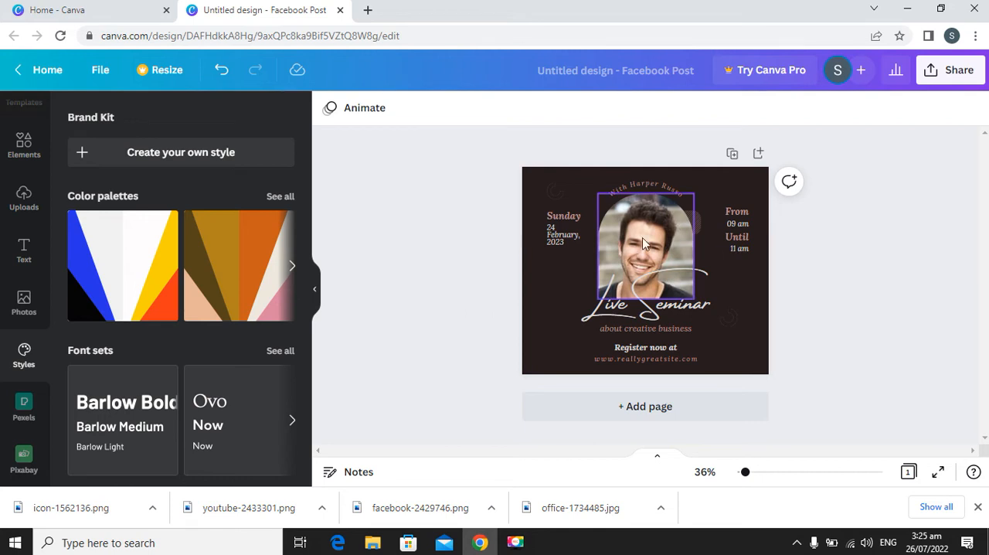
scroll(199, 268, "down", 4)
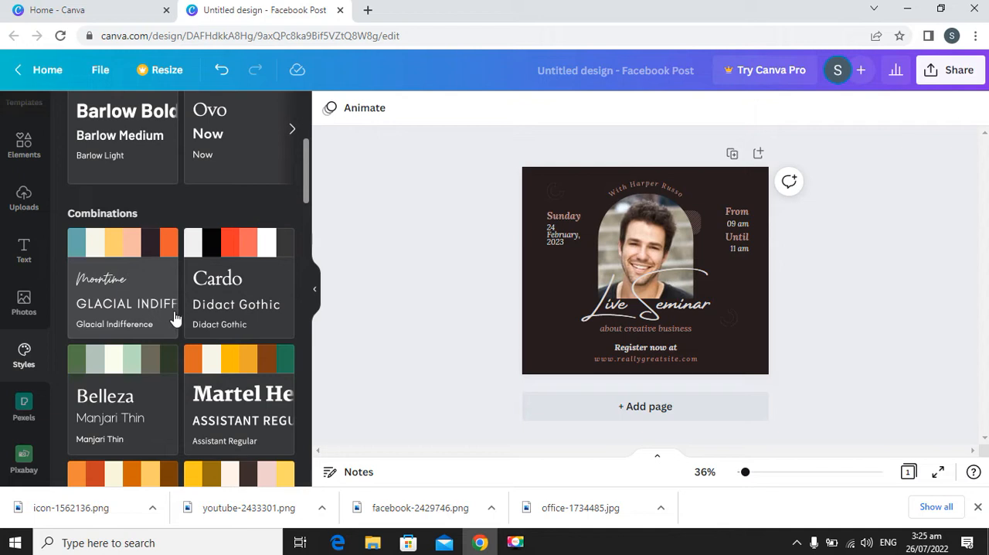
scroll(232, 309, "down", 2)
scroll(241, 308, "down", 3)
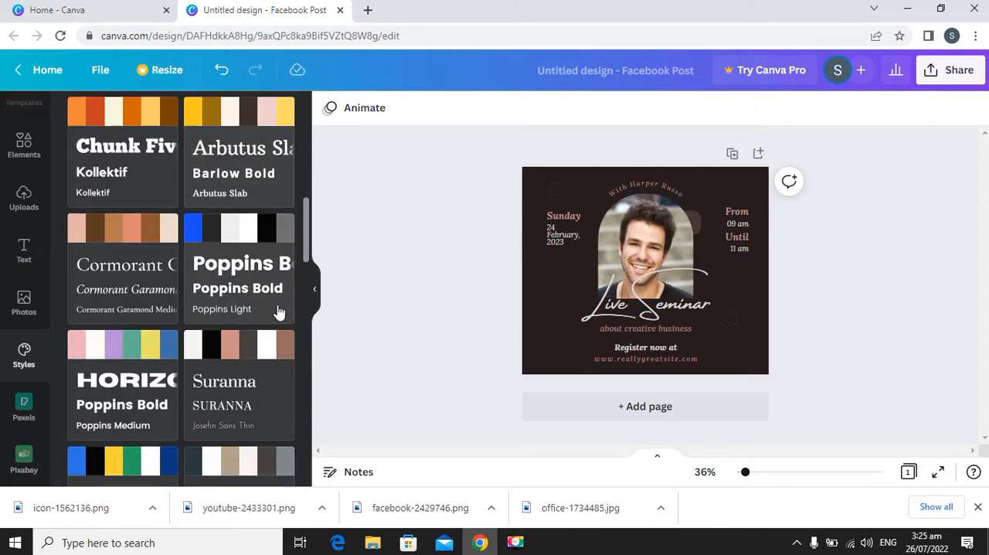
left_click(121, 372)
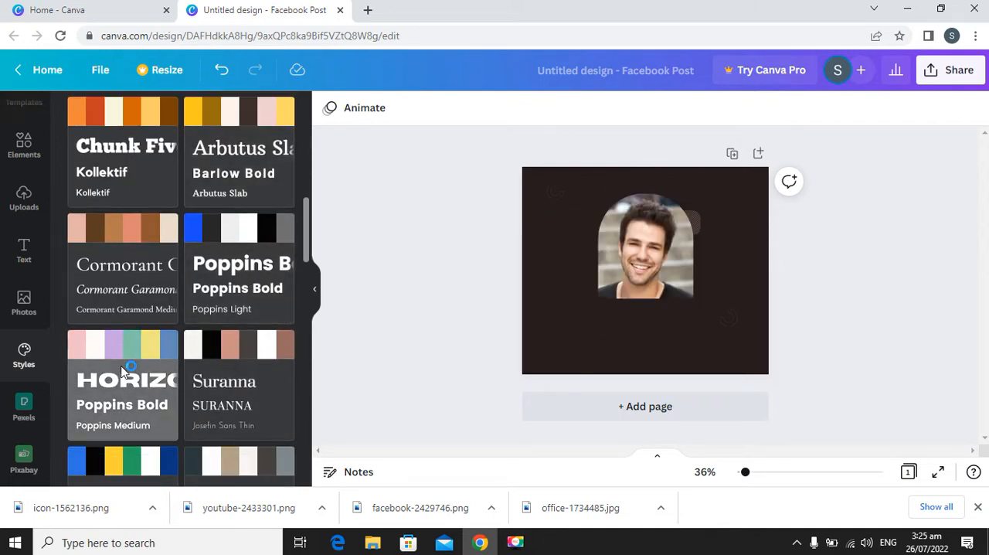
Apply the Archivo and Open Sans style combination and shuffle its colors until the background is dark gray with orange and white text.
scroll(121, 371, "up", 2)
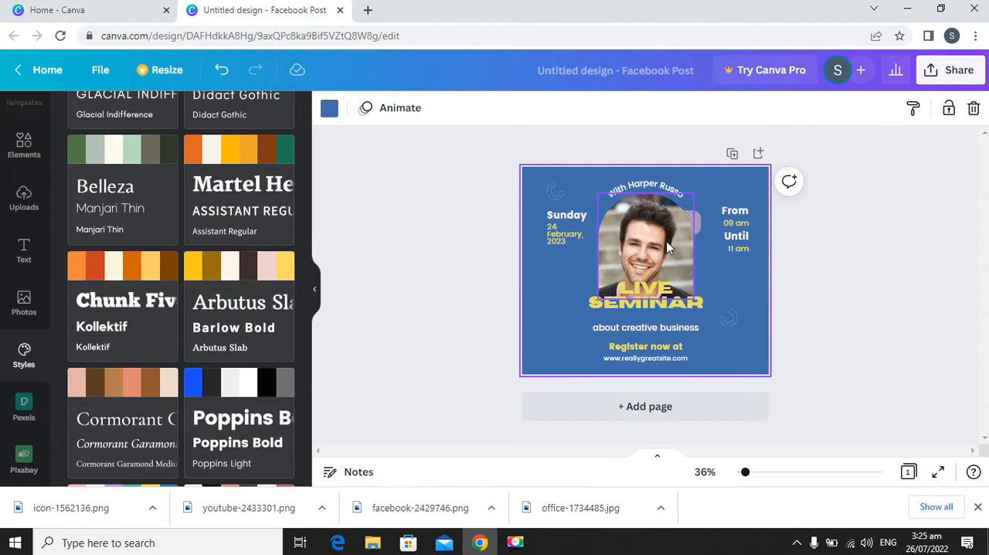
scroll(265, 260, "down", 6)
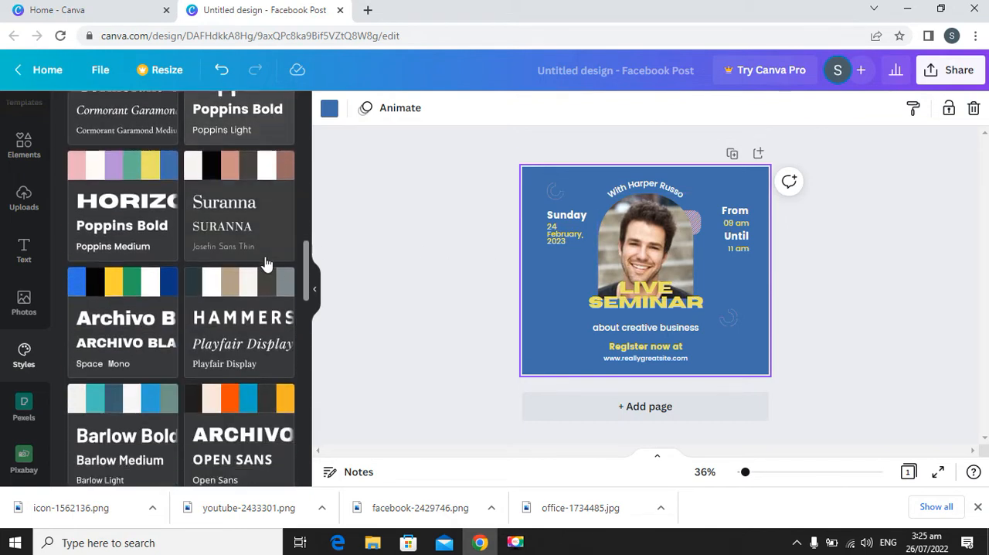
scroll(254, 294, "down", 2)
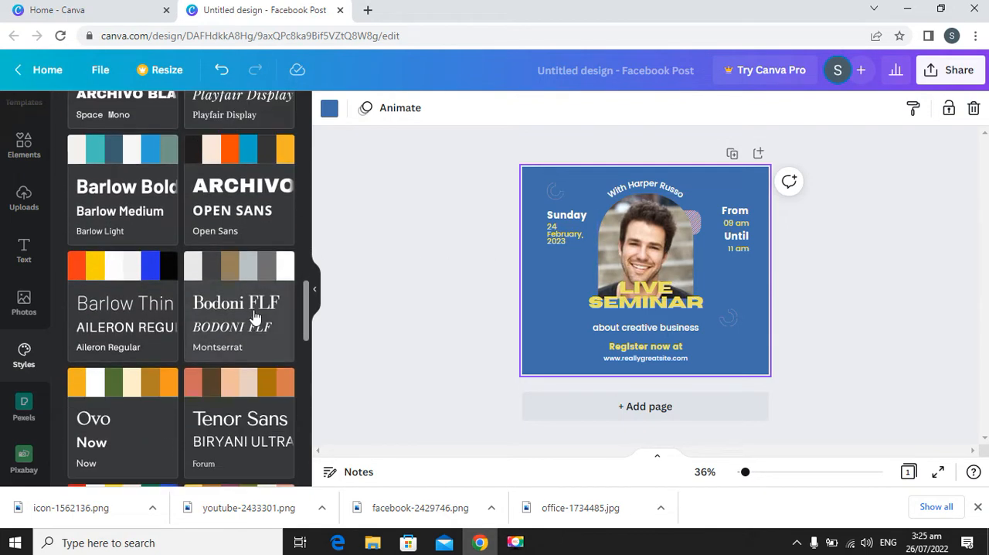
left_click(242, 192)
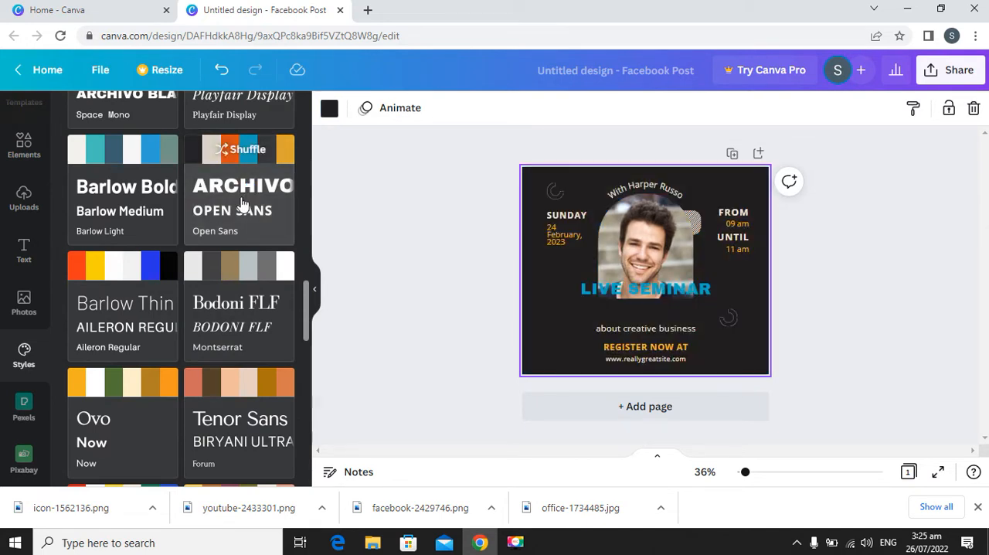
left_click(242, 203)
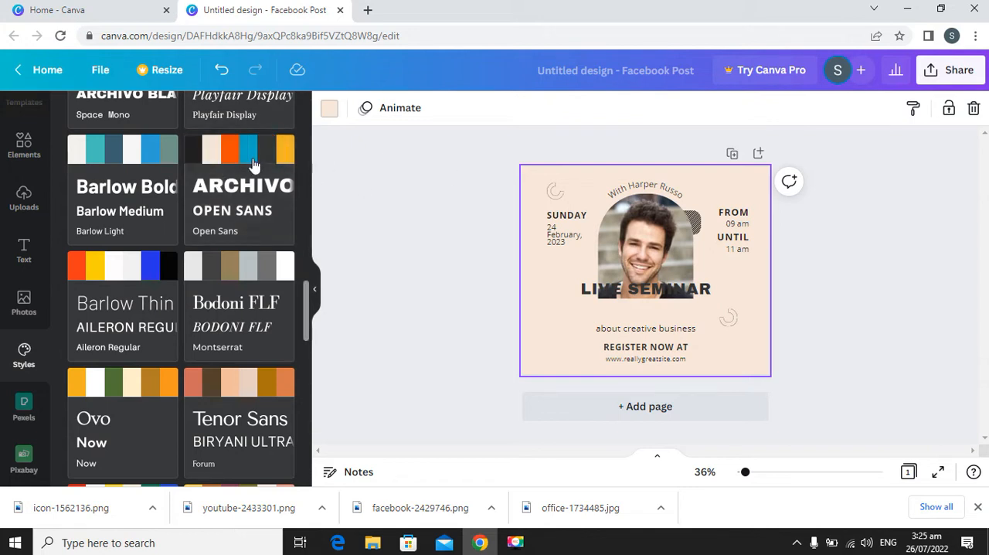
left_click(224, 185)
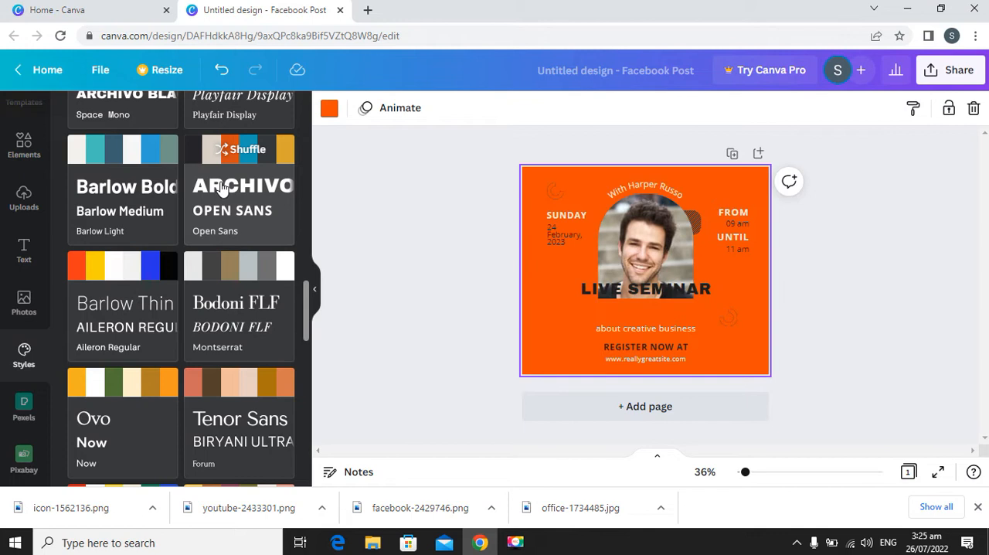
left_click(240, 165)
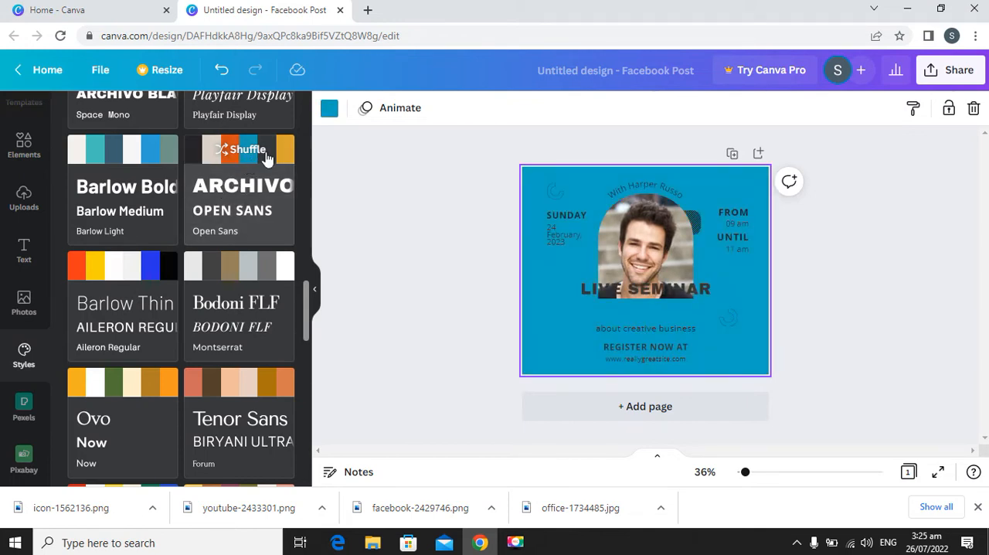
left_click(265, 162)
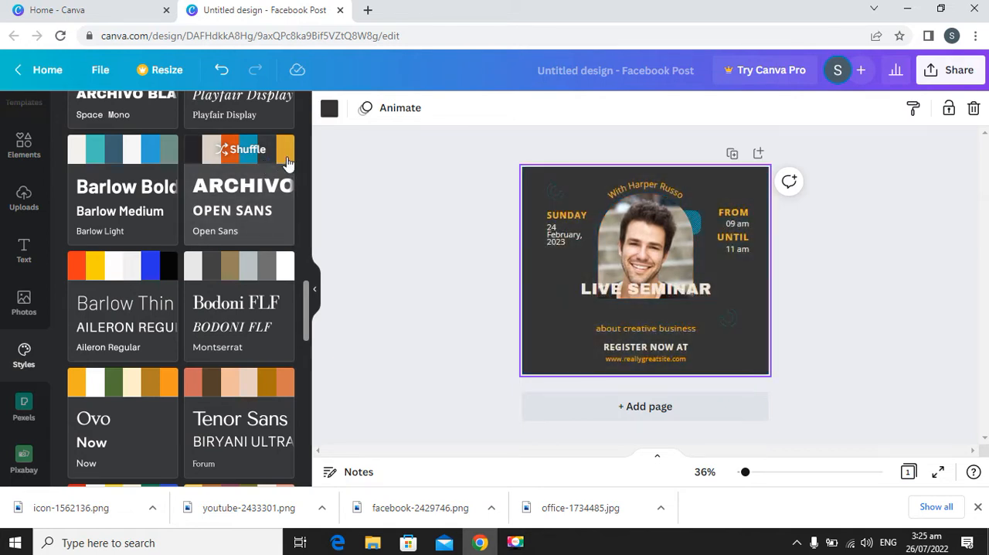
Shuffle the Archivo and Open Sans style to a yellow-orange background, then apply the purple Shrikhand and Quicksand combination.
left_click(285, 162)
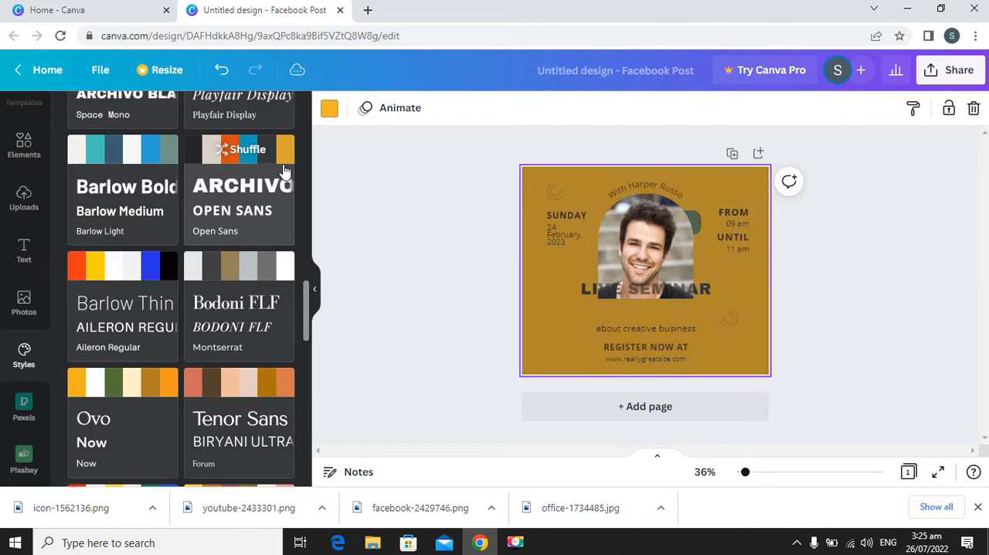
scroll(199, 249, "down", 4)
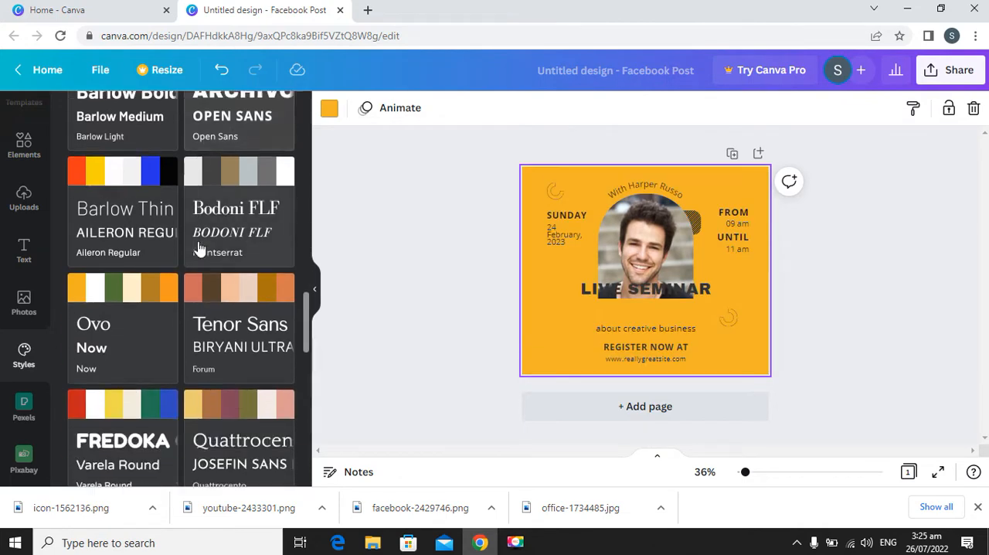
scroll(235, 361, "down", 10)
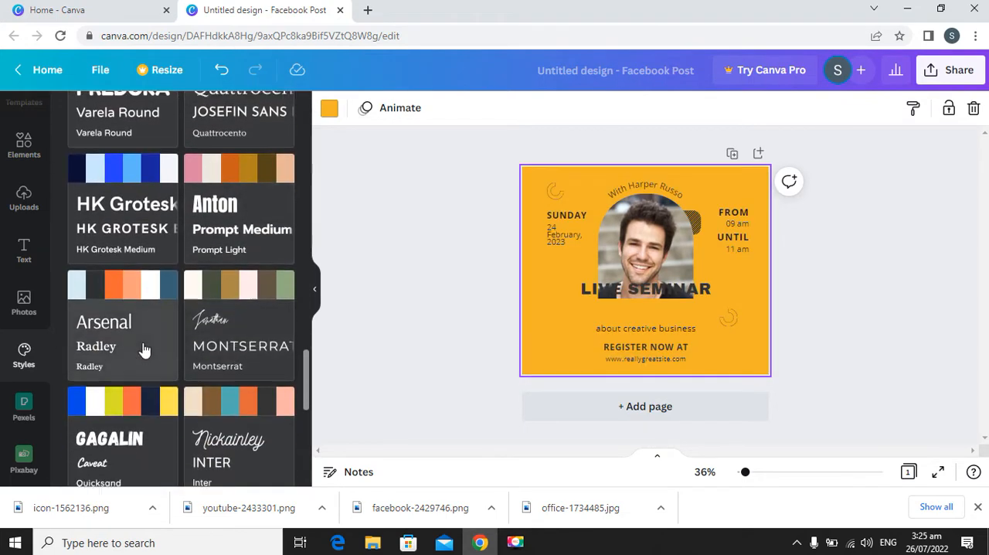
scroll(242, 328, "down", 1)
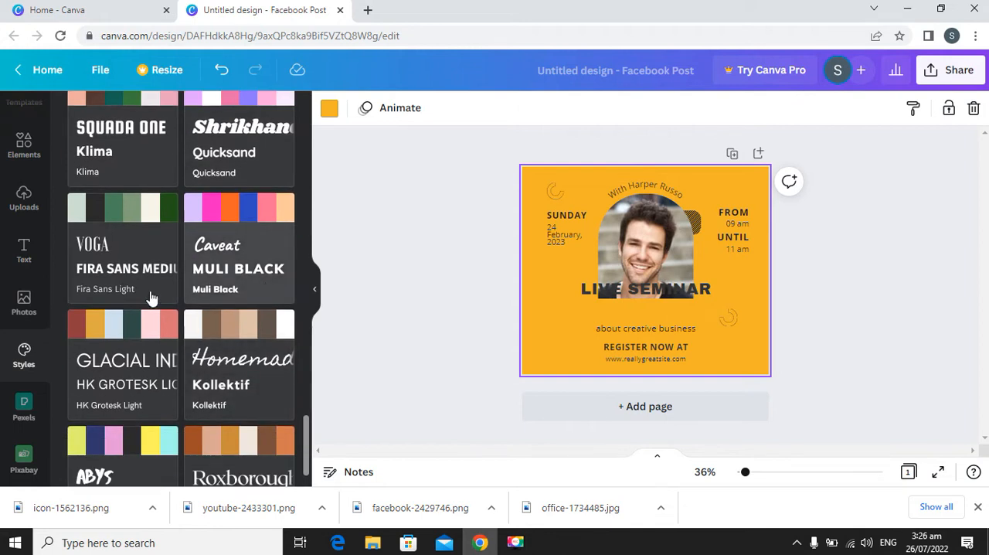
scroll(227, 240, "up", 1)
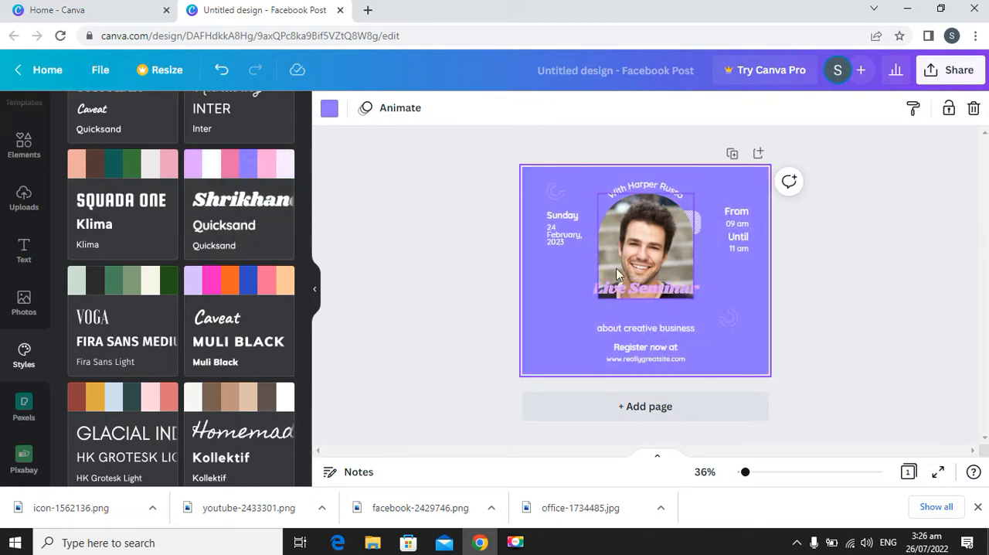
Undo the style changes back to the dark brown background with the handwritten Live Seminar title.
key("ctrl+z")
key("ctrl+z")
key("ctrl+z")
key("ctrl+z")
key("ctrl+z")
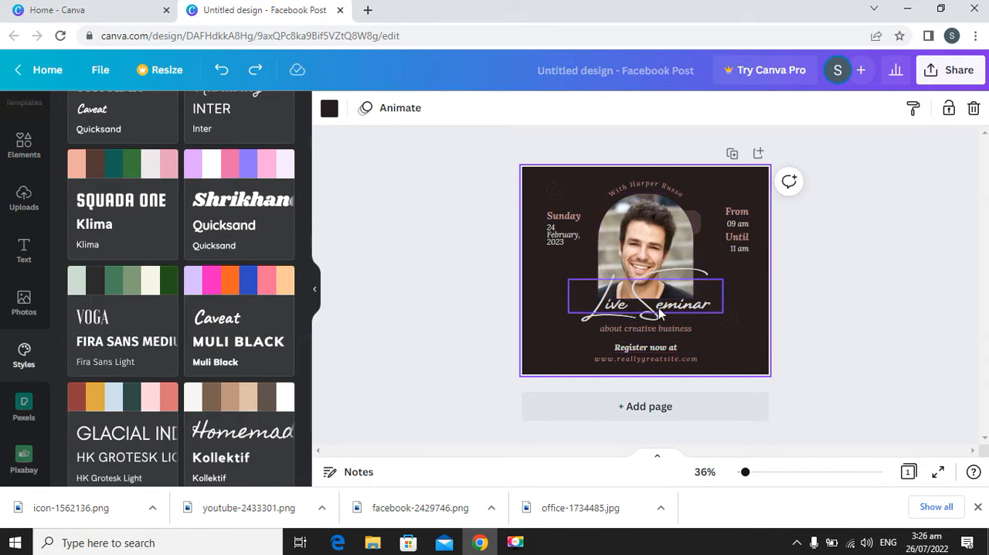
Delete the website address line below "Register now at".
left_click(660, 357)
key("Delete")
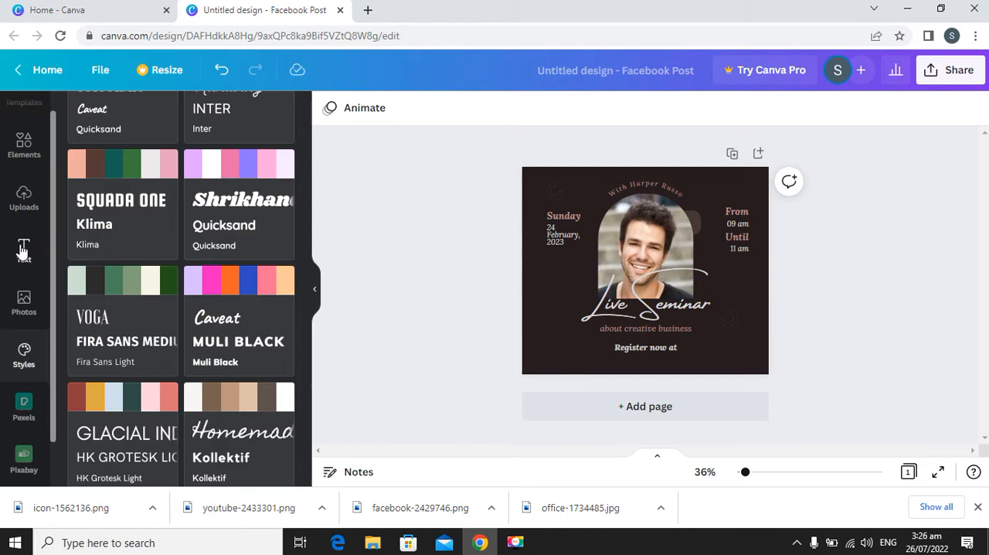
Upload the icon-1562136, youtube-2433301 and facebook-2429746 images from the Downloads folder.
left_click(24, 202)
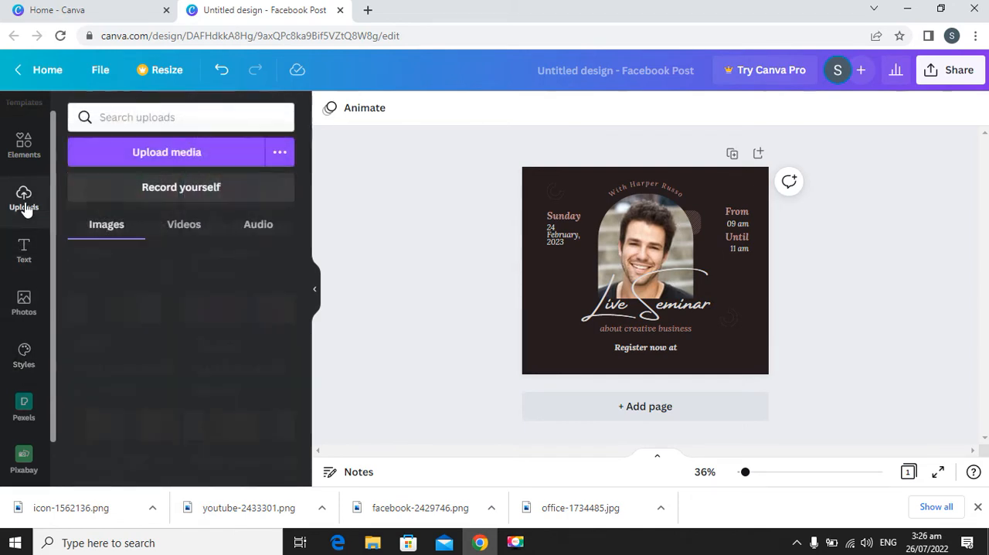
left_click(173, 153)
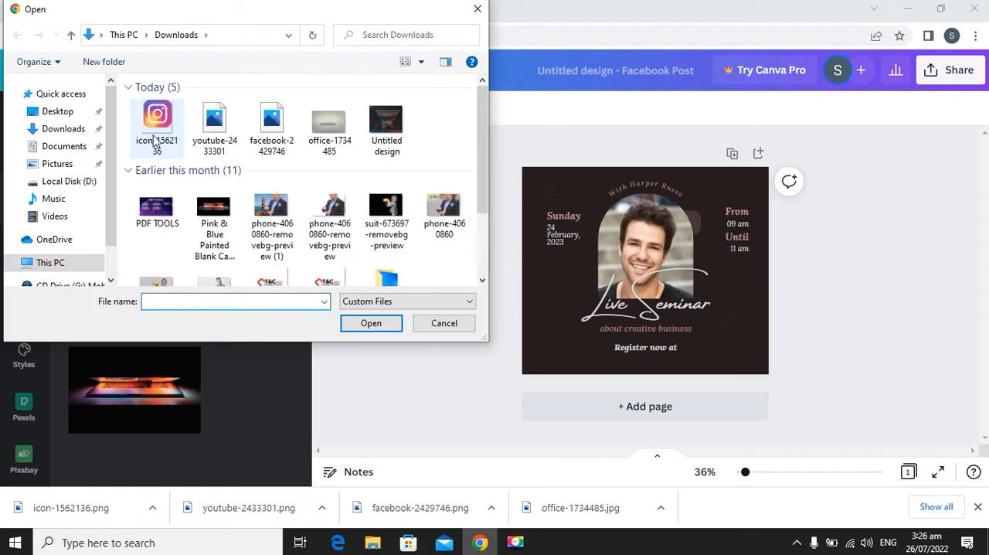
left_click(155, 126)
key("shift+Right")
key("shift+Right")
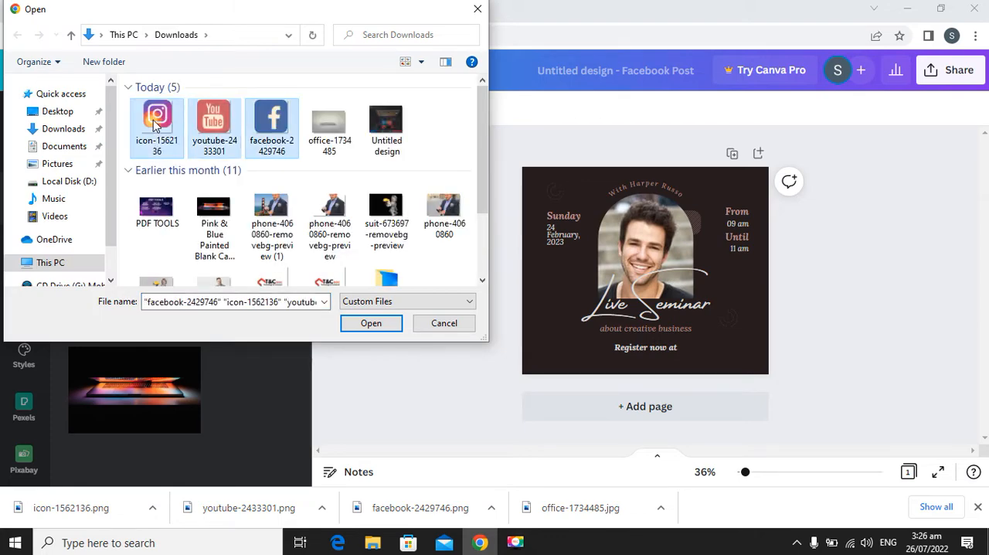
key("Return")
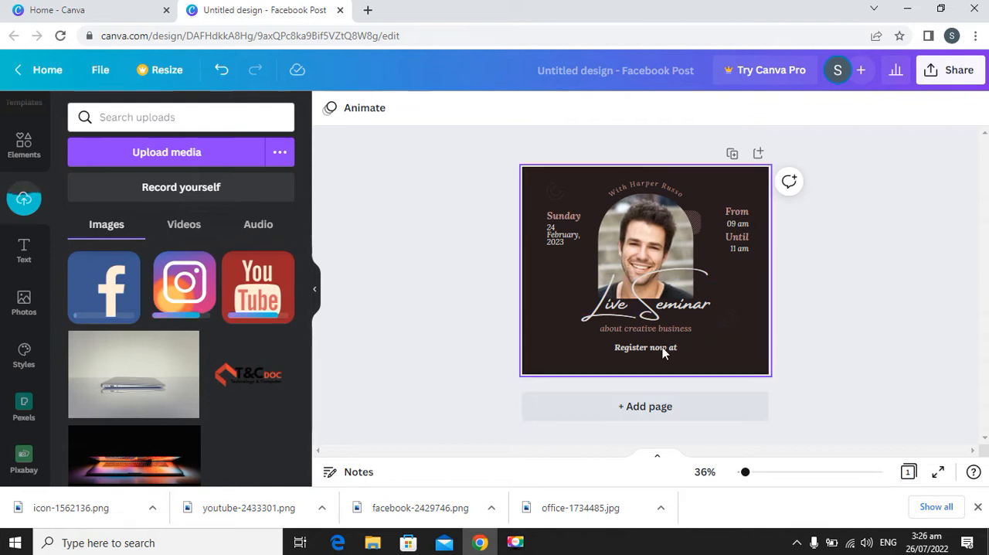
Nudge the "about creative business" line slightly up toward the Live Seminar title.
left_click(649, 328)
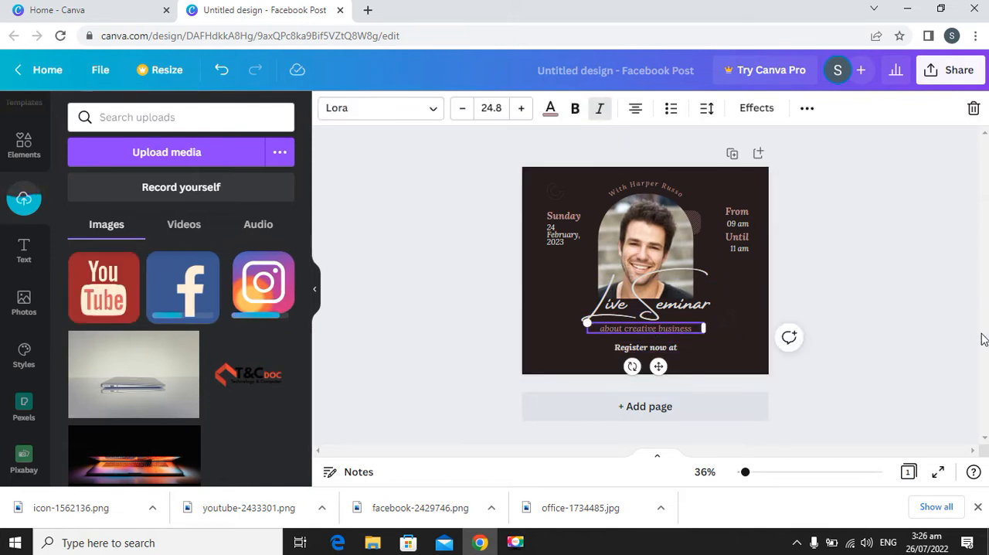
key("Up")
key("Up")
key("Up")
key("Up")
key("Up")
key("Up")
key("Up")
key("Up")
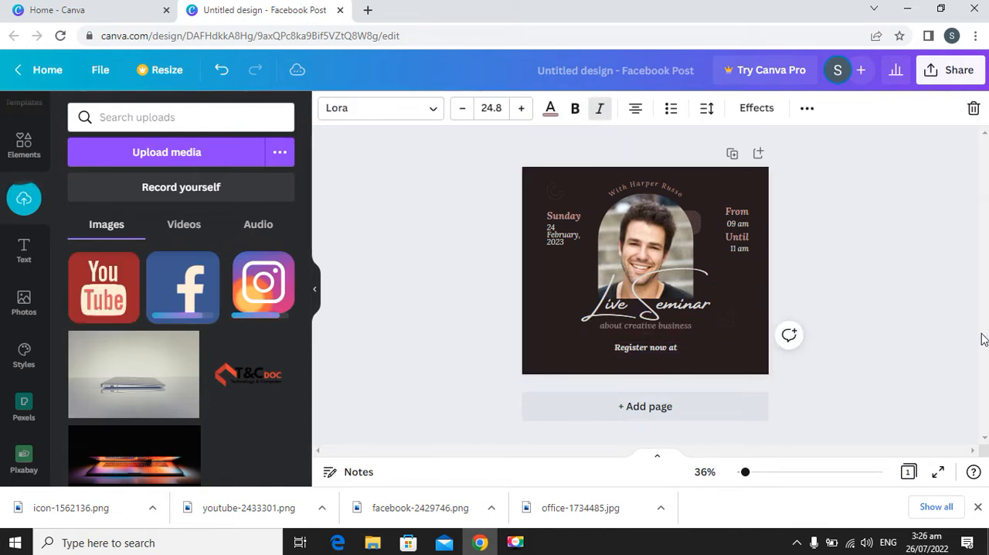
Nudge the "Register now at" text up until it sits directly below the "about creative business" line.
key("Tab")
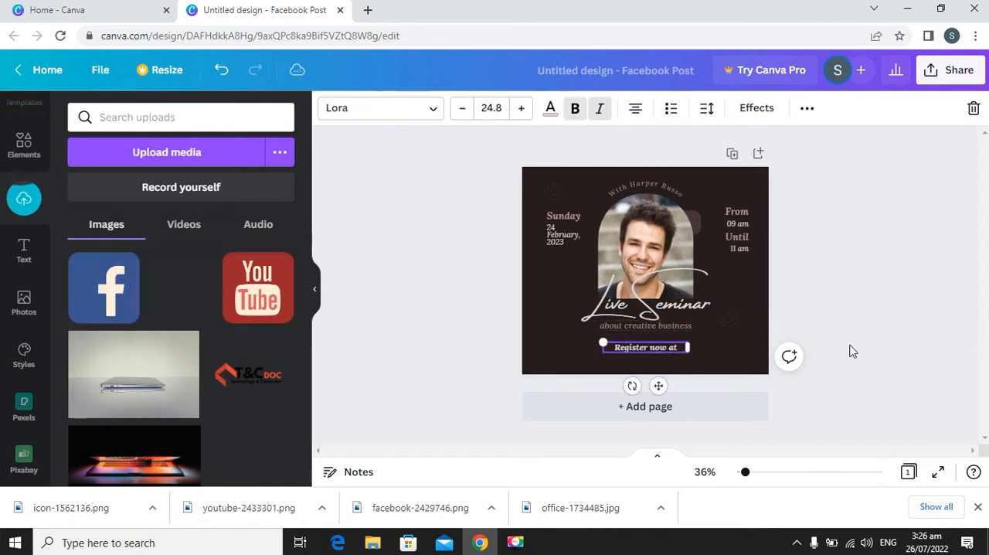
key("Up")
key("Up")
key("Up")
key("Up")
key("Up")
key("Up")
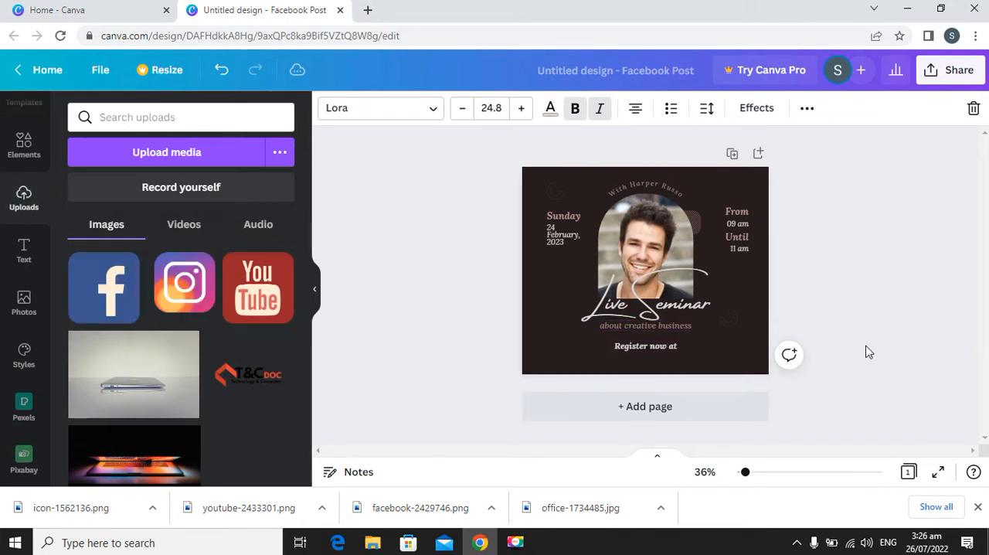
key("Up")
key("Up")
key("Up")
key("Up")
key("Up")
key("Up")
key("Up")
key("Up")
key("Up")
key("Up")
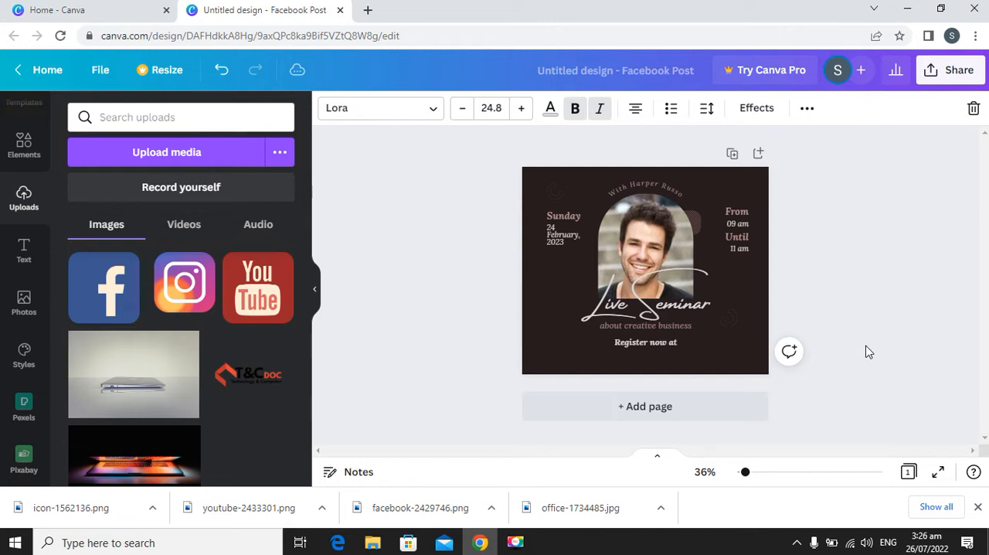
key("Up")
key("Up")
key("Up")
key("Up")
key("Up")
key("Up")
key("Up")
key("Up")
key("Up")
key("Up")
key("Up")
key("Up")
key("Up")
key("Up")
left_click(834, 316)
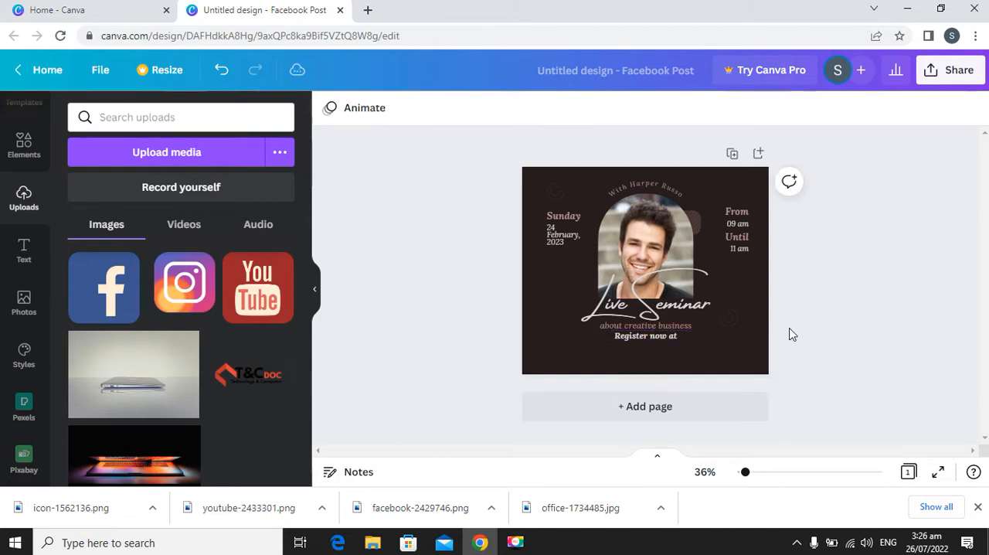
Add the uploaded Facebook icon to the design, shrink it and place it in the lower-left corner.
left_click(114, 300)
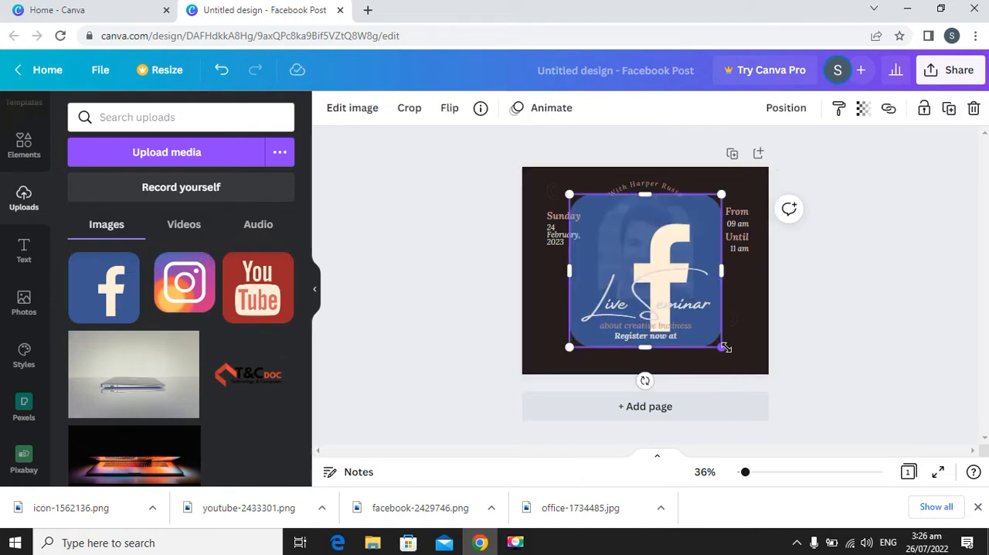
left_click_drag(721, 347, 617, 203)
left_click_drag(576, 230, 549, 353)
left_click(863, 108)
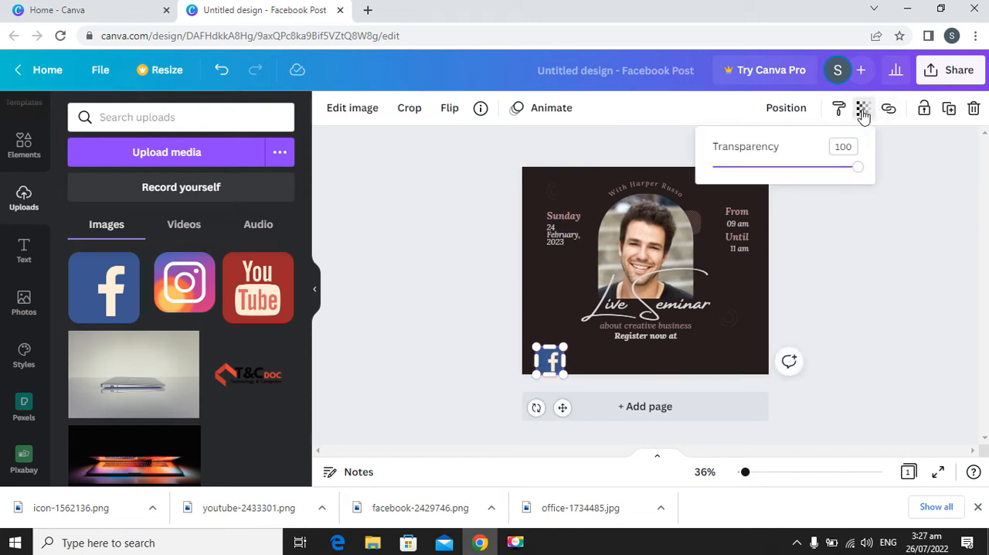
left_click(887, 221)
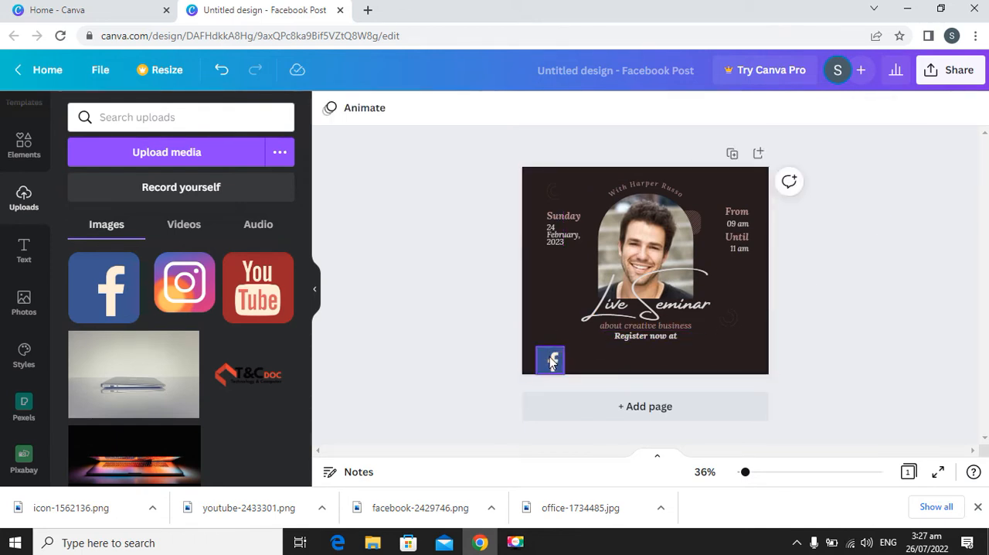
left_click(556, 363)
left_click_drag(558, 366, 557, 364)
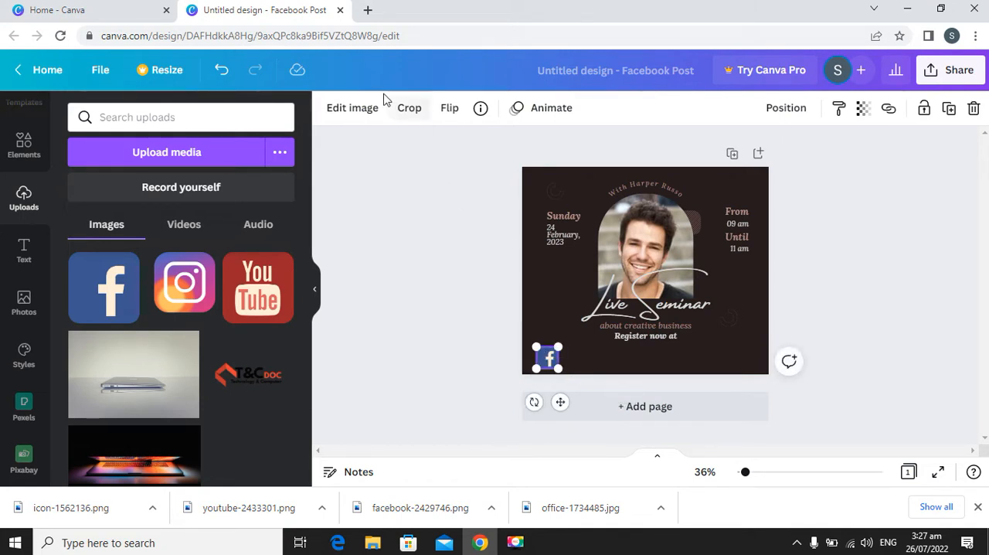
Apply a black-and-white filter to the Facebook icon from the full set of image filters.
left_click(355, 111)
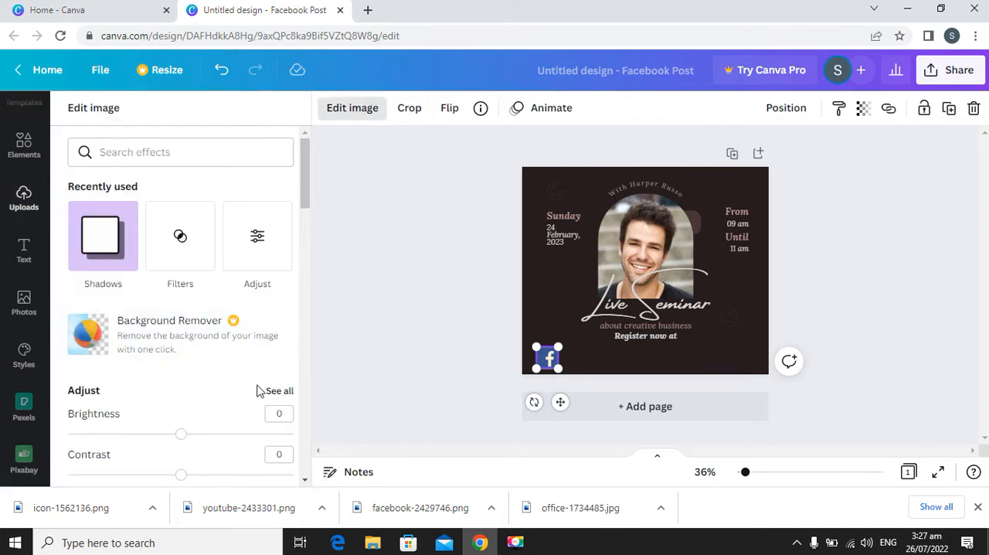
scroll(239, 364, "down", 4)
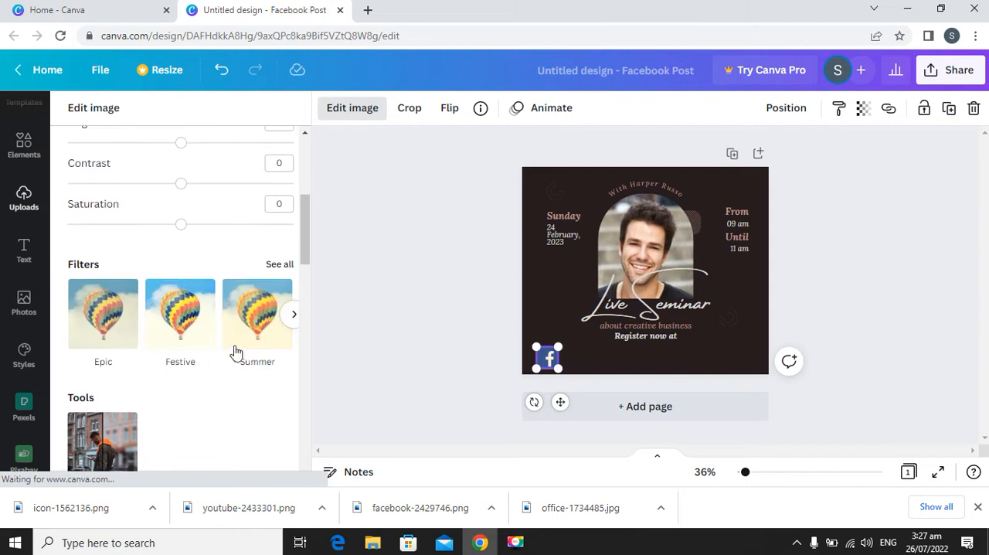
scroll(235, 351, "down", 5)
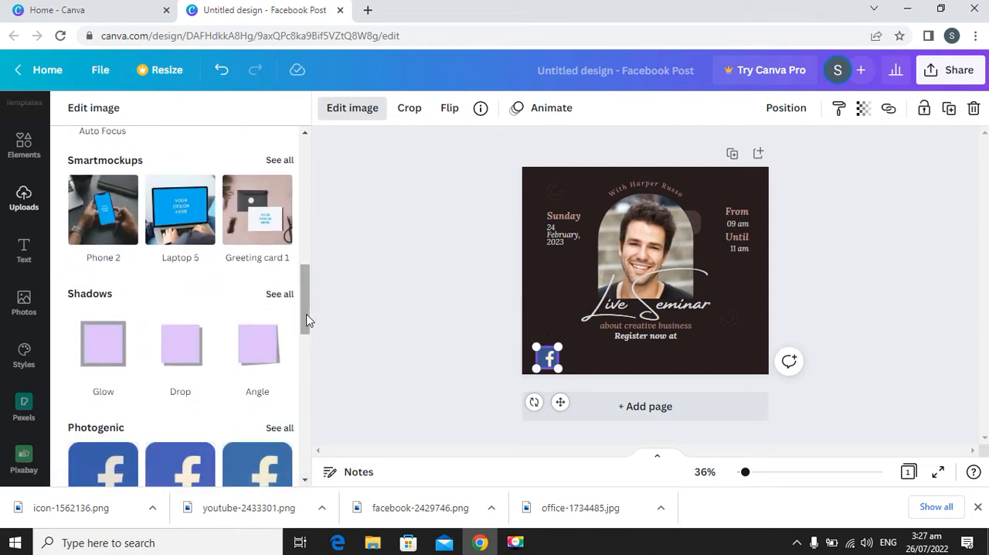
left_click_drag(305, 319, 316, 245)
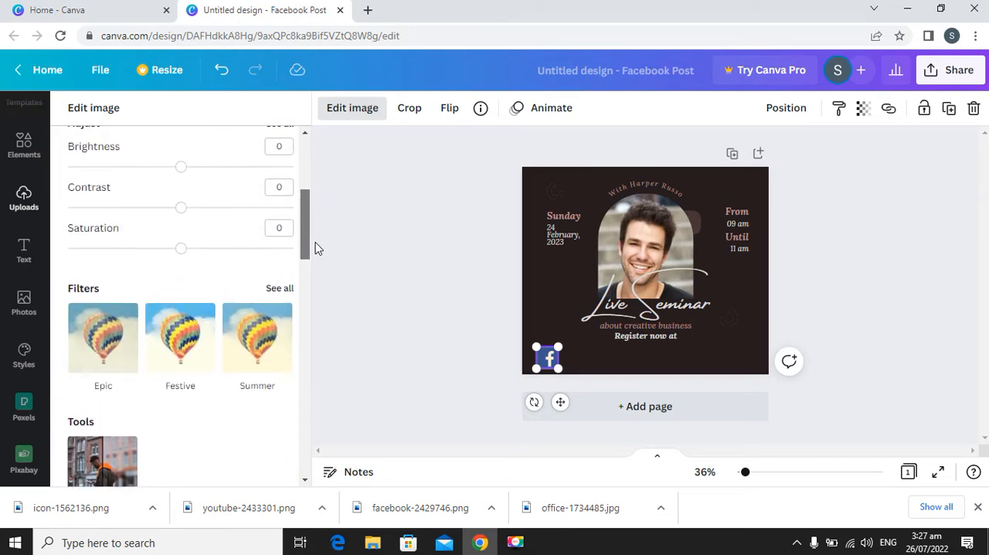
left_click(280, 288)
scroll(258, 309, "down", 5)
left_click(128, 427)
left_click(421, 362)
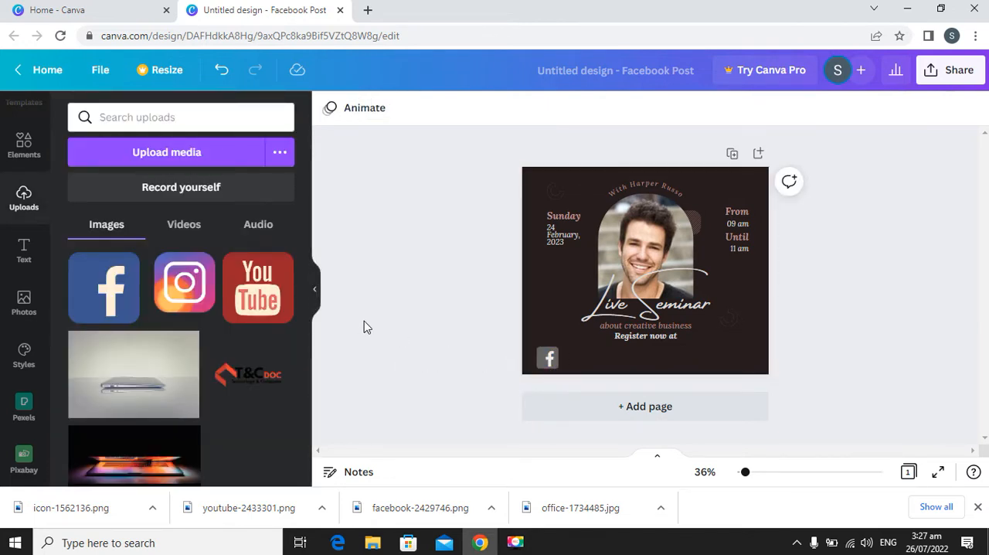
Add the uploaded Instagram icon, reduce its size and place it beside the Facebook icon.
left_click(180, 284)
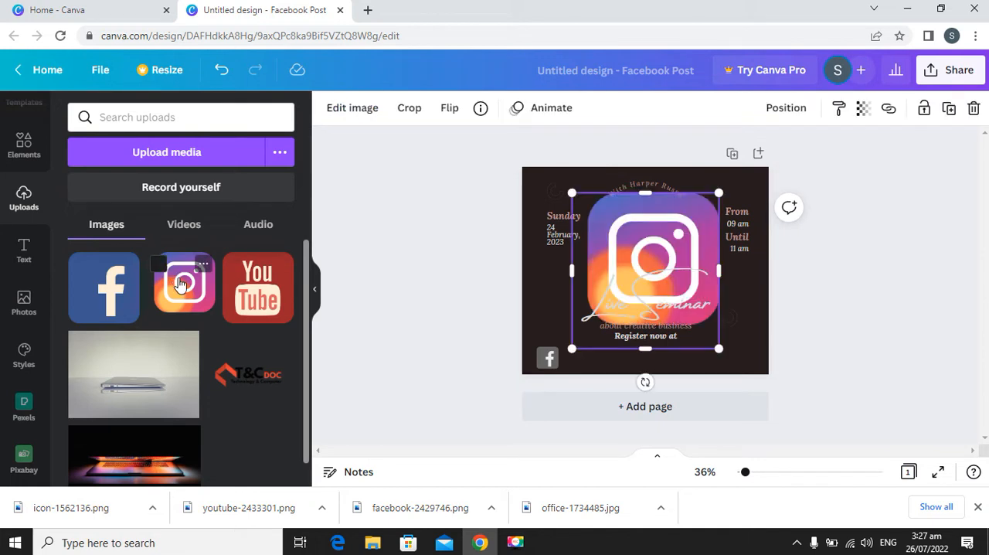
left_click_drag(713, 335, 616, 233)
left_click_drag(591, 271, 583, 371)
Align the Instagram icon's top edge with the Facebook icon and shrink it to nearly the same size.
left_click_drag(745, 474, 758, 474)
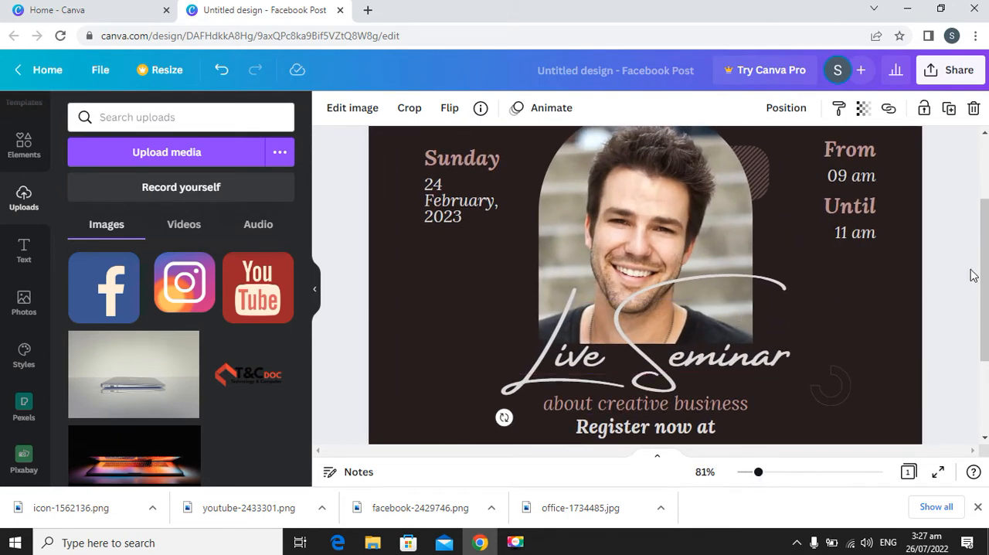
scroll(641, 309, "down", 3)
left_click(632, 317)
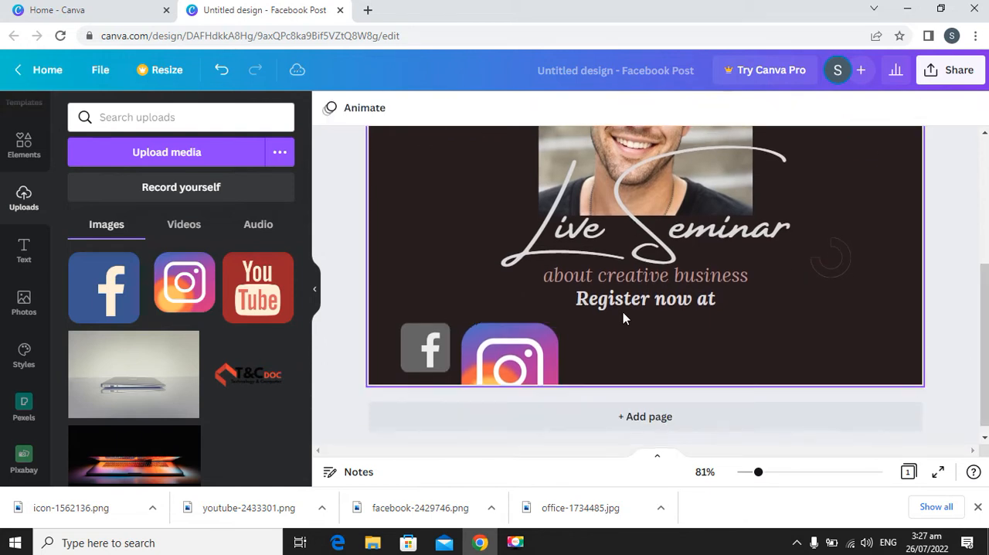
left_click(499, 349)
mouse_move(499, 349)
left_mouse_down()
mouse_move(524, 351)
mouse_move(514, 352)
left_mouse_up()
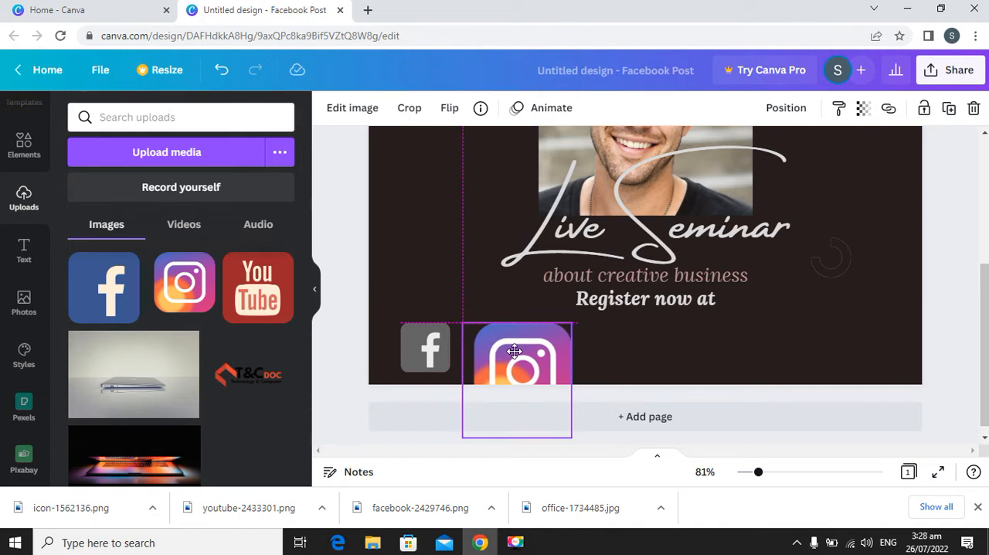
left_click_drag(514, 351, 514, 357)
left_click_drag(572, 437, 529, 357)
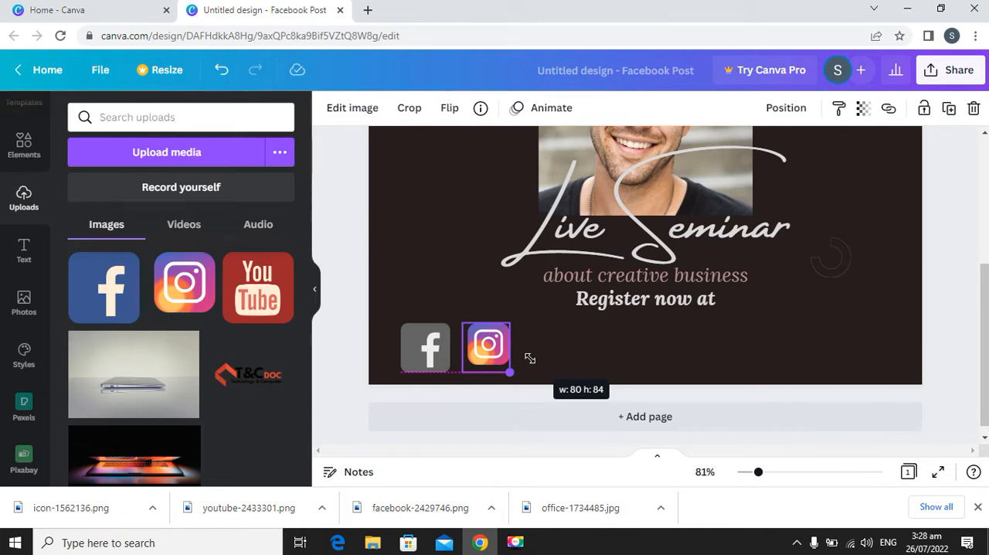
left_click_drag(530, 358, 536, 363)
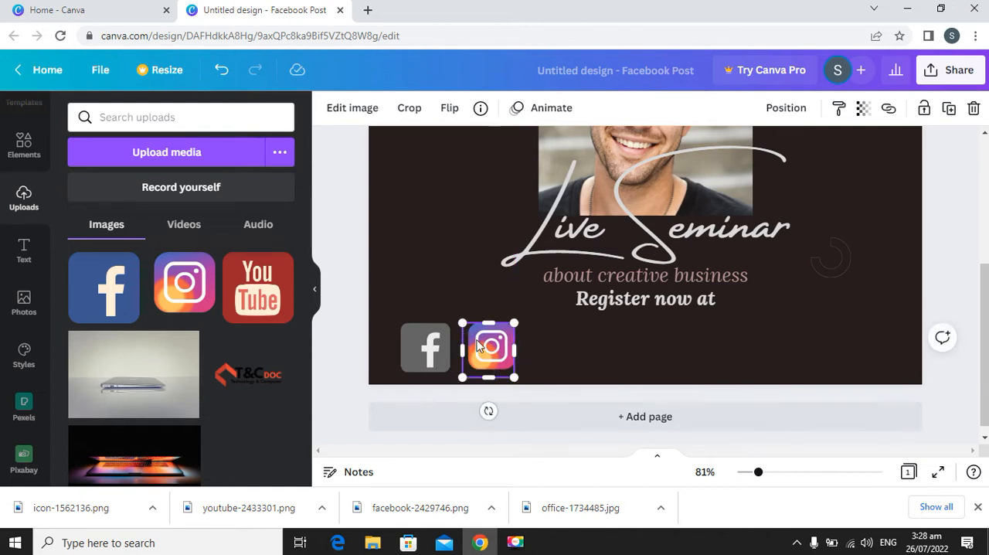
Crop the empty margin around the Instagram icon and line the icon up with the Facebook icon.
left_click(412, 108)
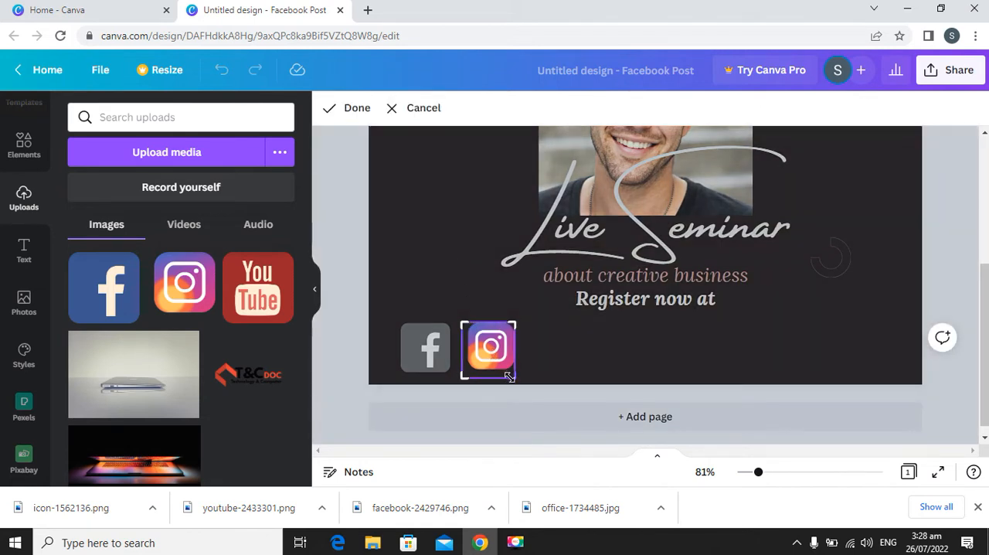
left_click_drag(509, 374, 467, 369)
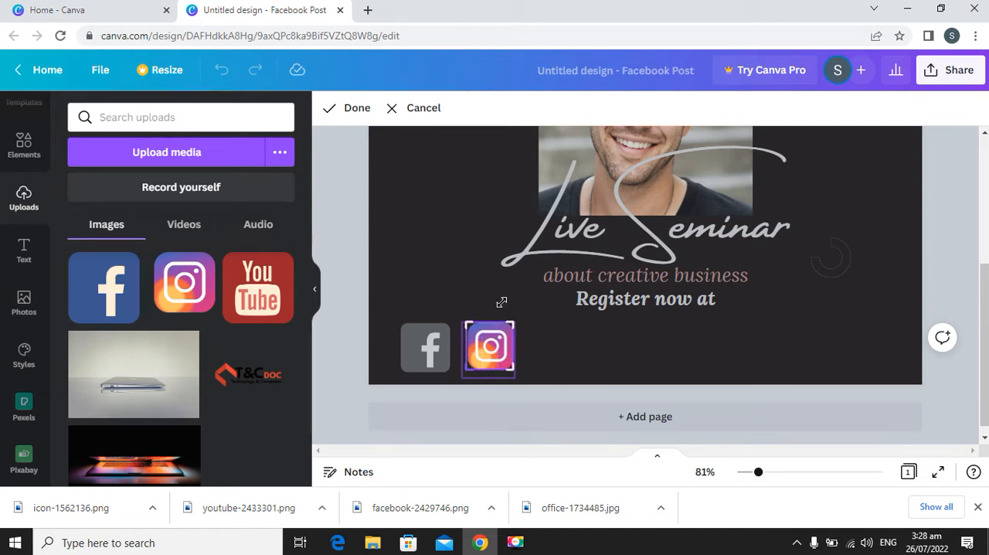
left_click(351, 110)
left_click_drag(487, 357, 464, 370)
left_click(389, 353)
left_click(487, 348)
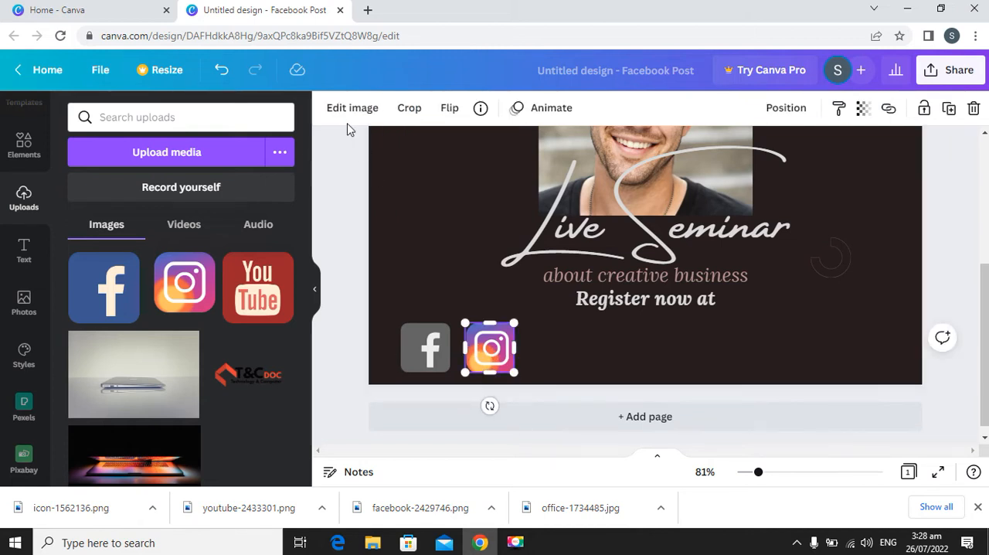
Apply the Greyscale filter to the Instagram icon from the full set of image filters.
left_click(358, 113)
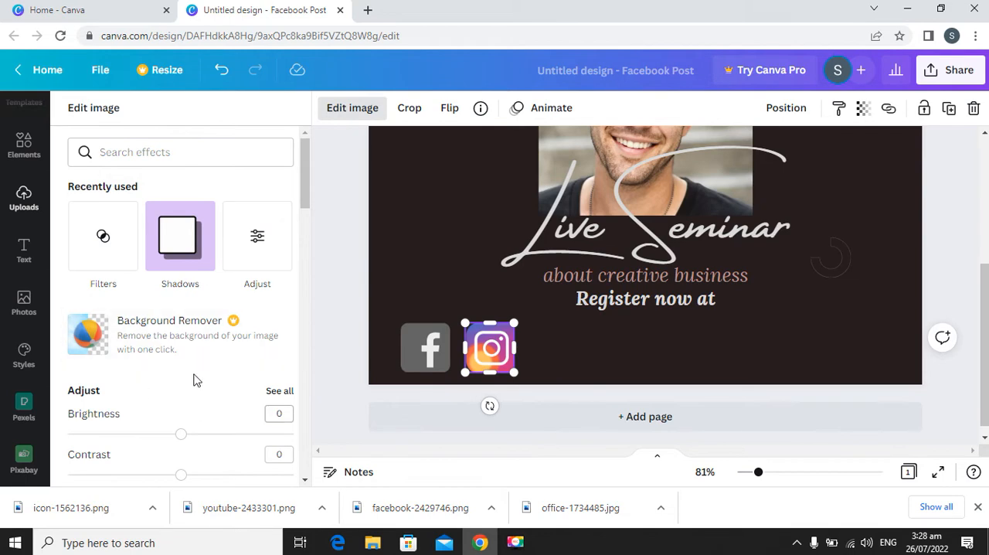
scroll(278, 330, "down", 2)
scroll(280, 330, "down", 3)
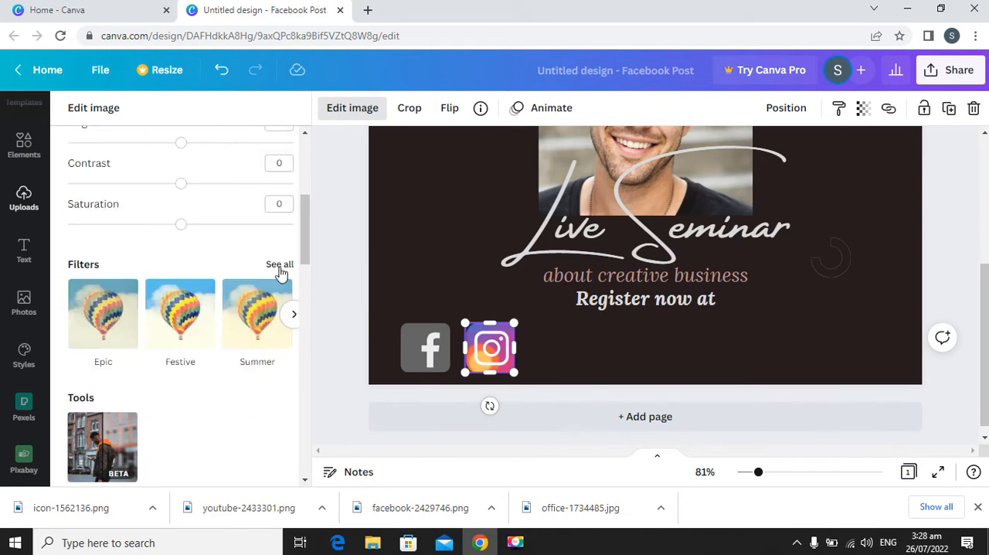
left_click(280, 266)
scroll(170, 363, "down", 5)
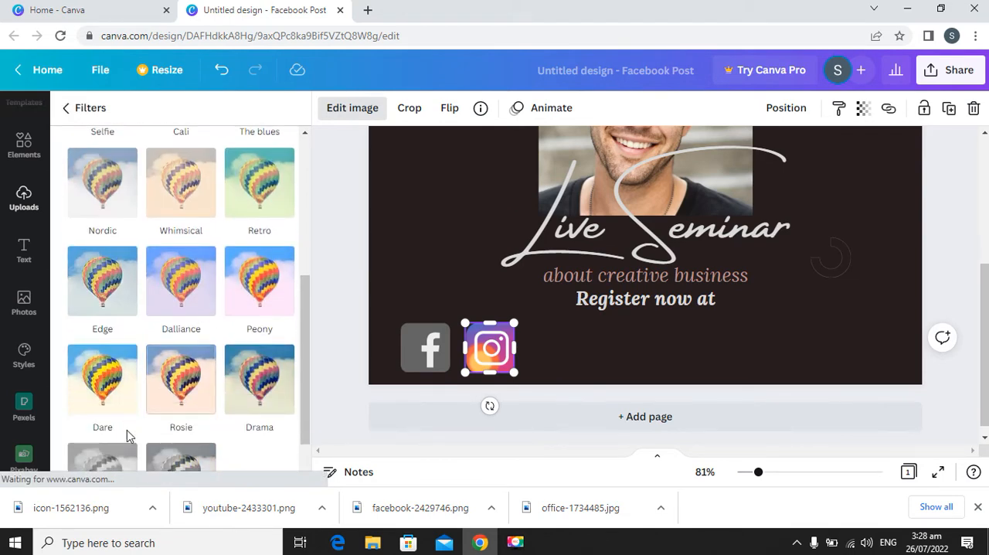
left_click(86, 458)
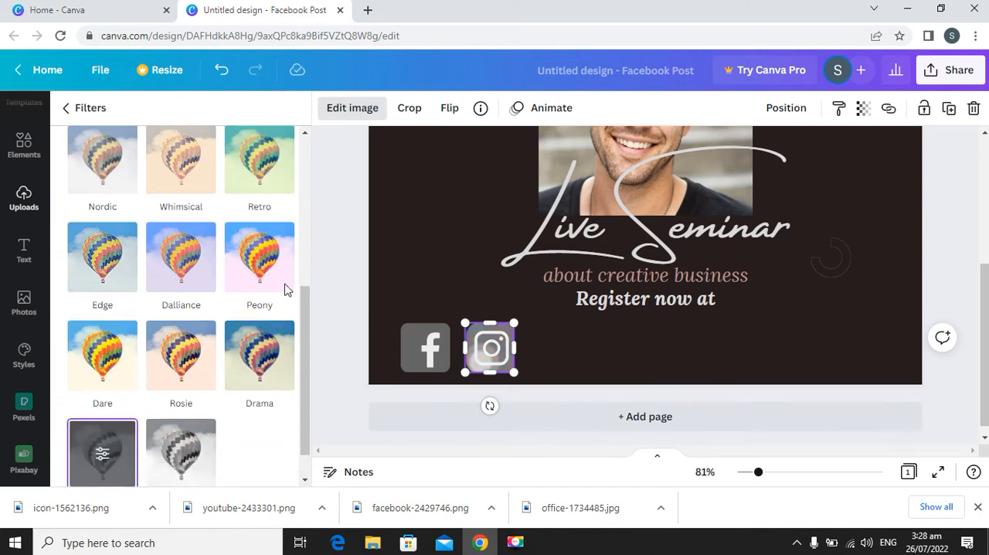
Add the uploaded YouTube icon, shrink it to the size of the other icons and place it beside the Instagram icon.
left_click(261, 299)
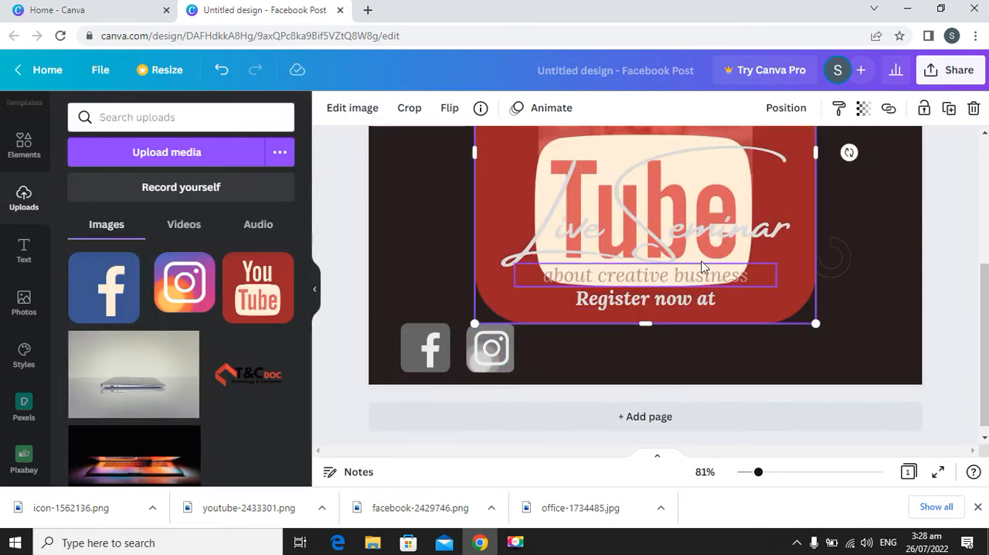
left_click_drag(813, 325, 675, 189)
left_click(695, 212)
left_click_drag(503, 147, 551, 477)
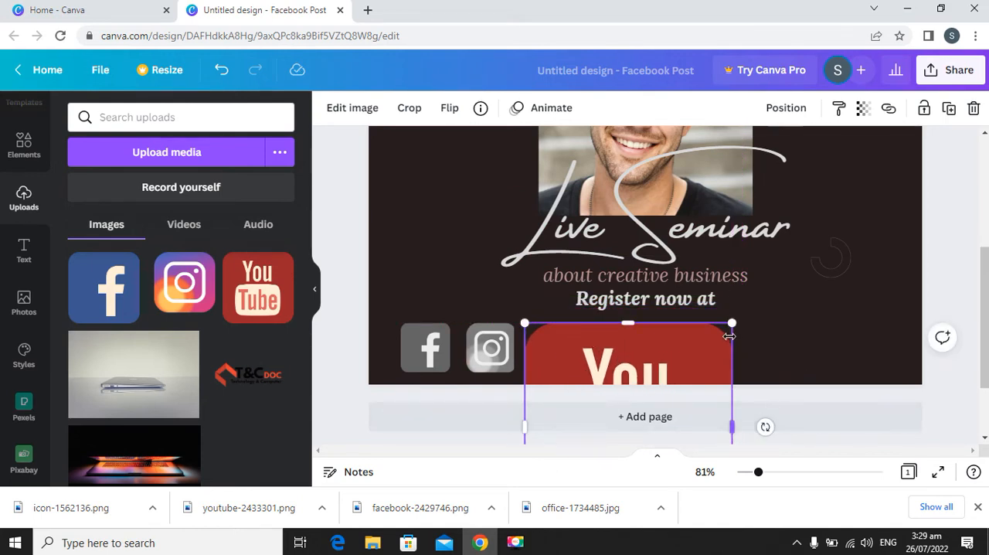
left_click_drag(648, 315, 651, 203)
left_click_drag(732, 207, 603, 315)
left_click_drag(582, 355, 577, 346)
left_click_drag(616, 409, 586, 355)
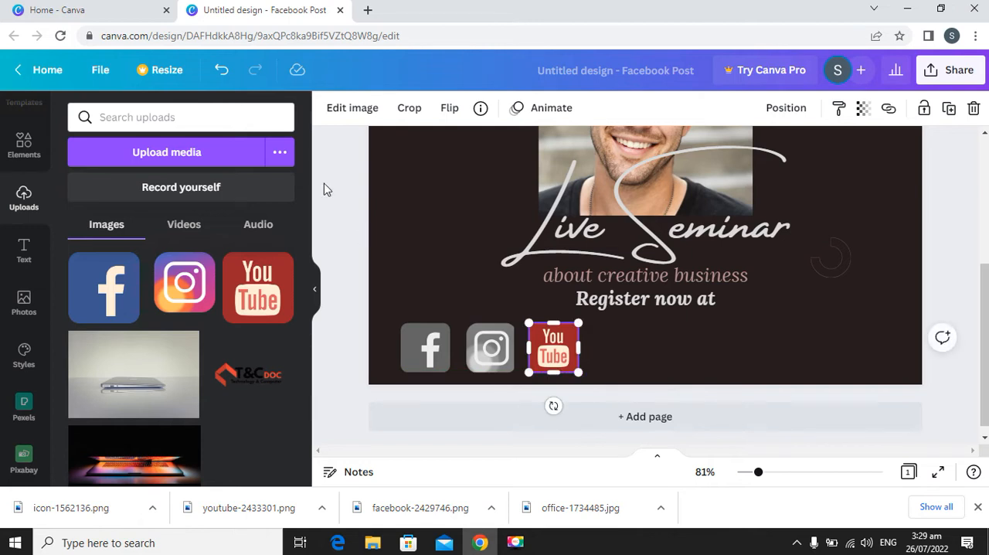
Apply the Greyscale filter to the YouTube icon and deselect it.
left_click(357, 109)
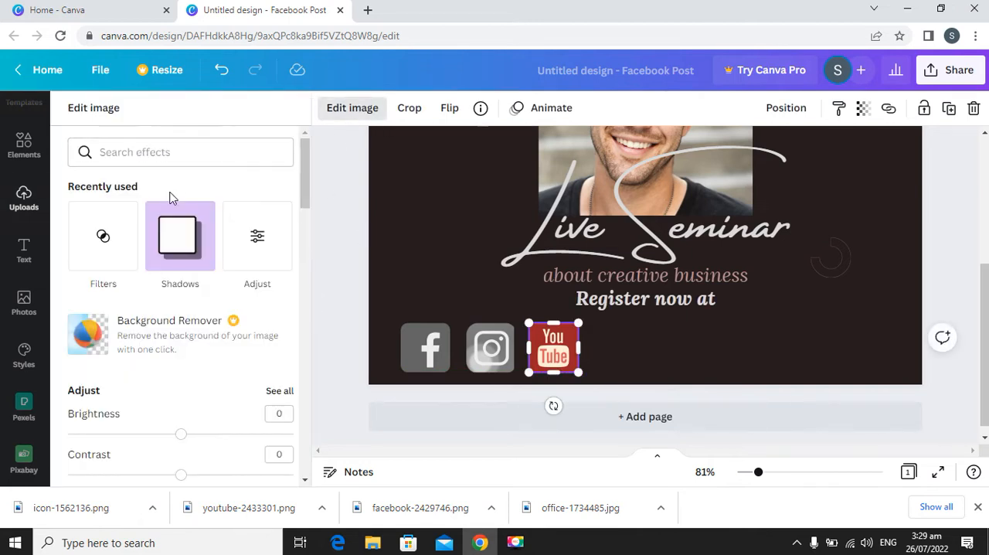
left_click_drag(309, 195, 309, 264)
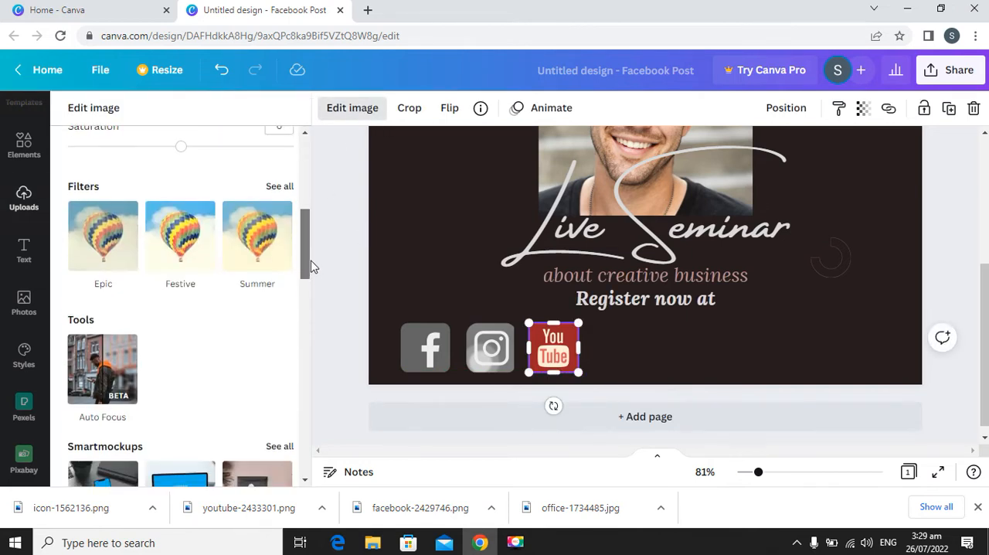
left_click(278, 187)
scroll(191, 308, "down", 5)
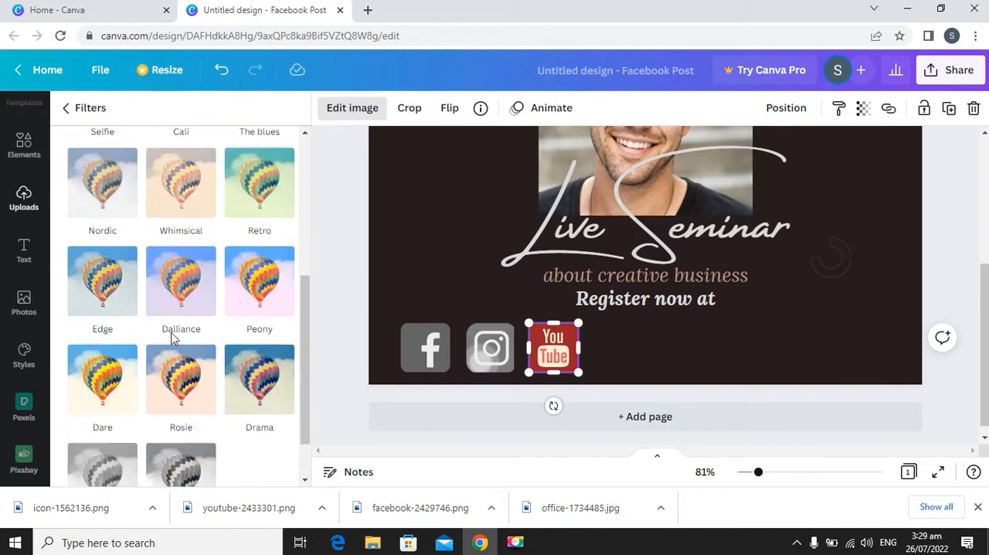
left_click(132, 421)
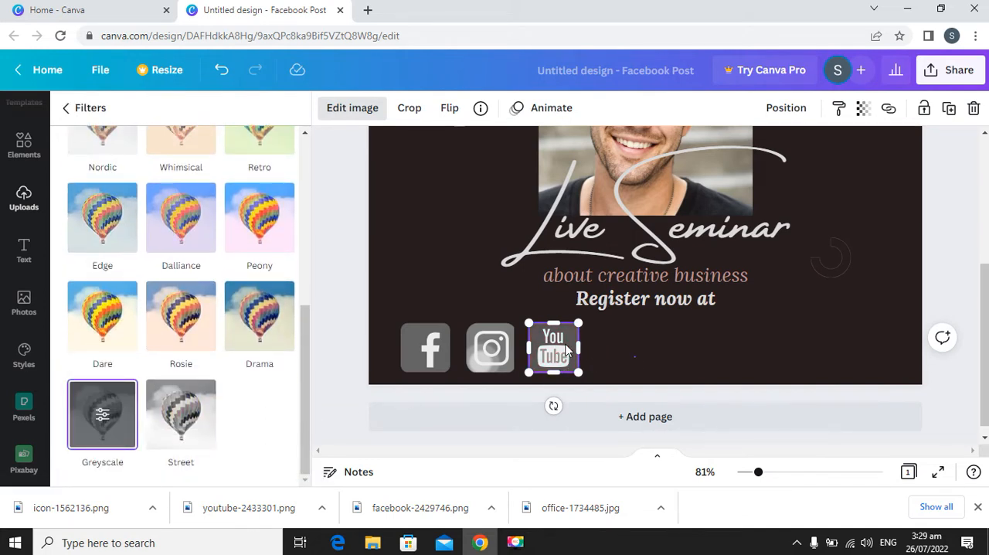
left_click(554, 352)
left_click(629, 356)
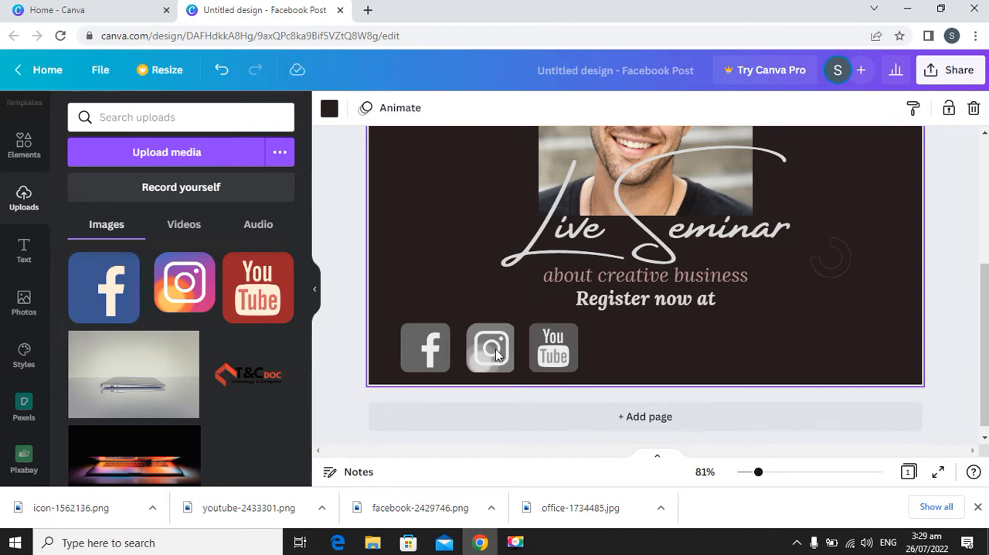
left_click(430, 350)
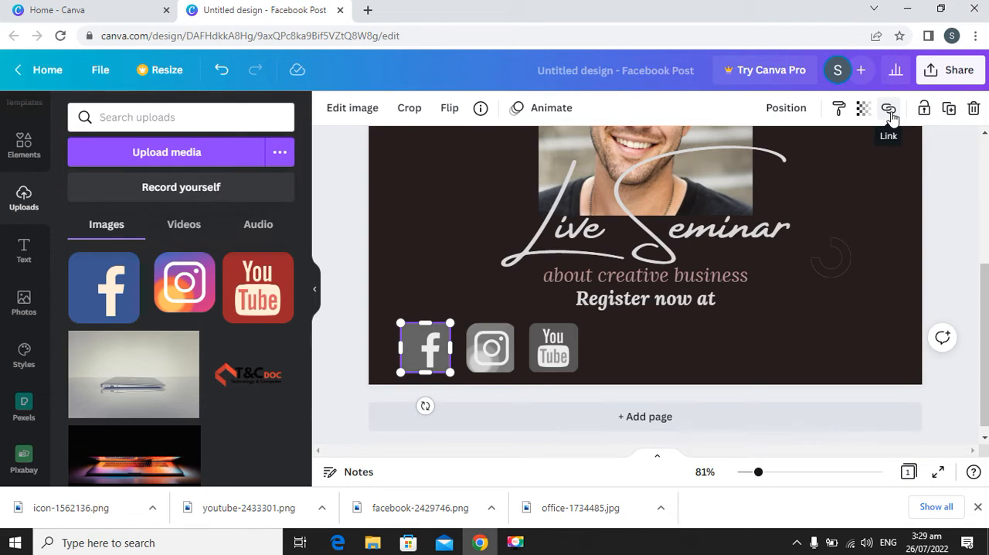
left_click(888, 110)
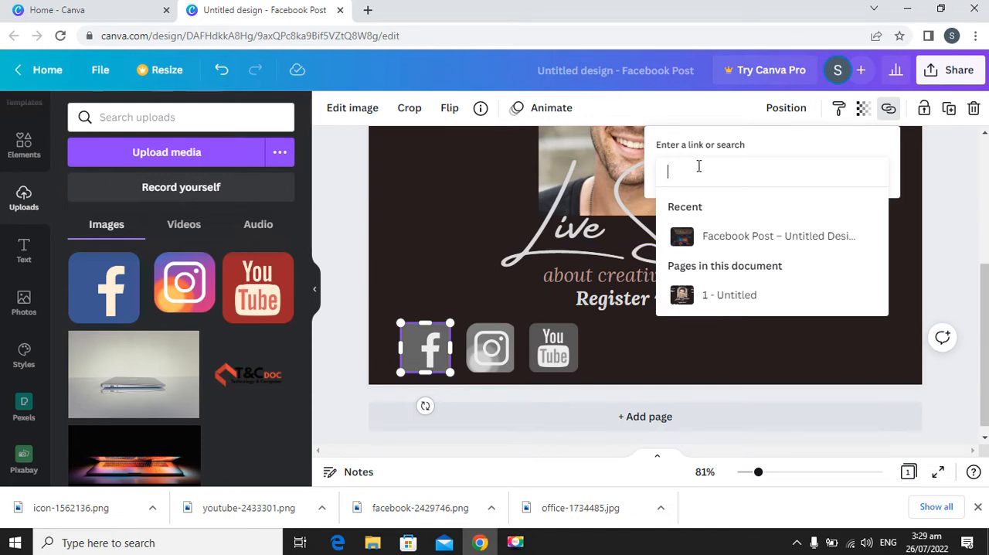
type("www")
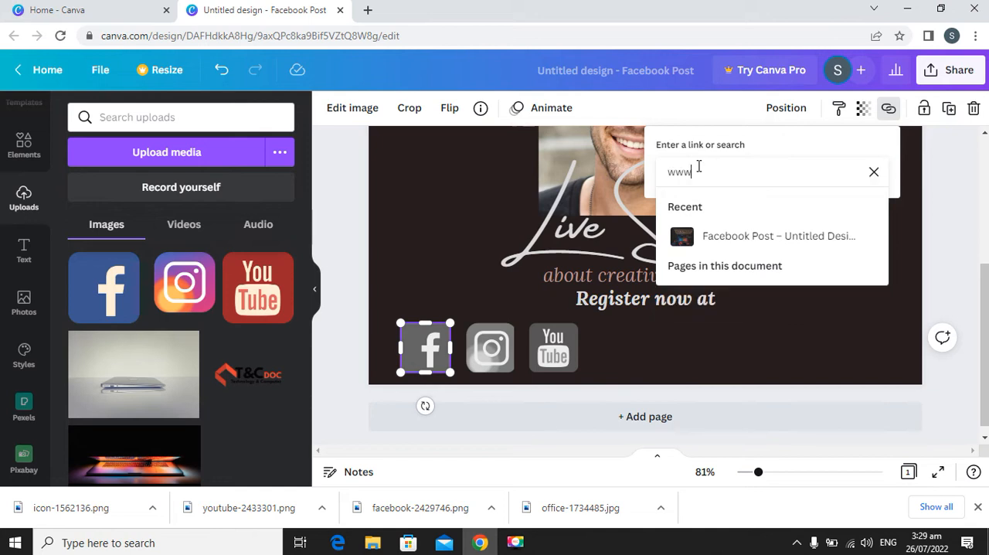
type(".facebook.")
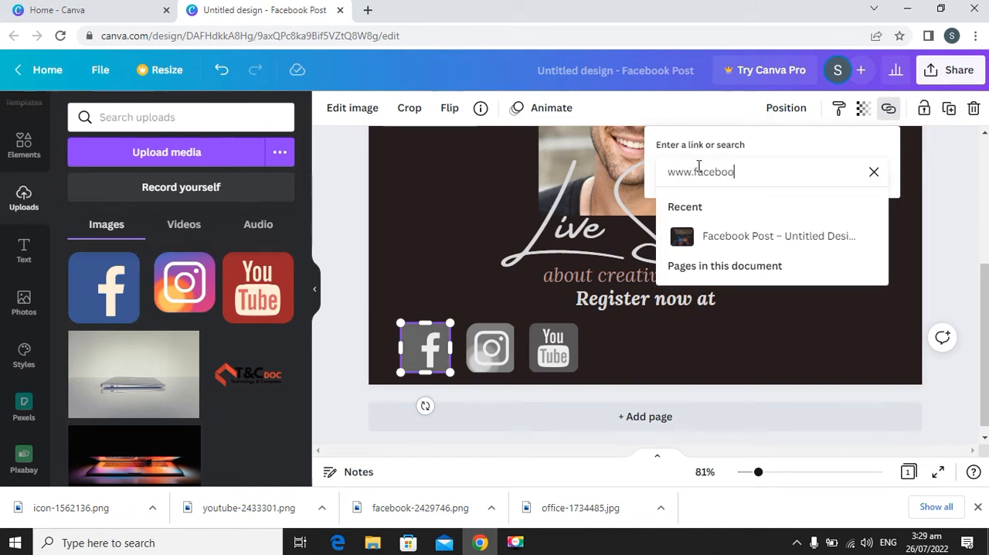
type("com")
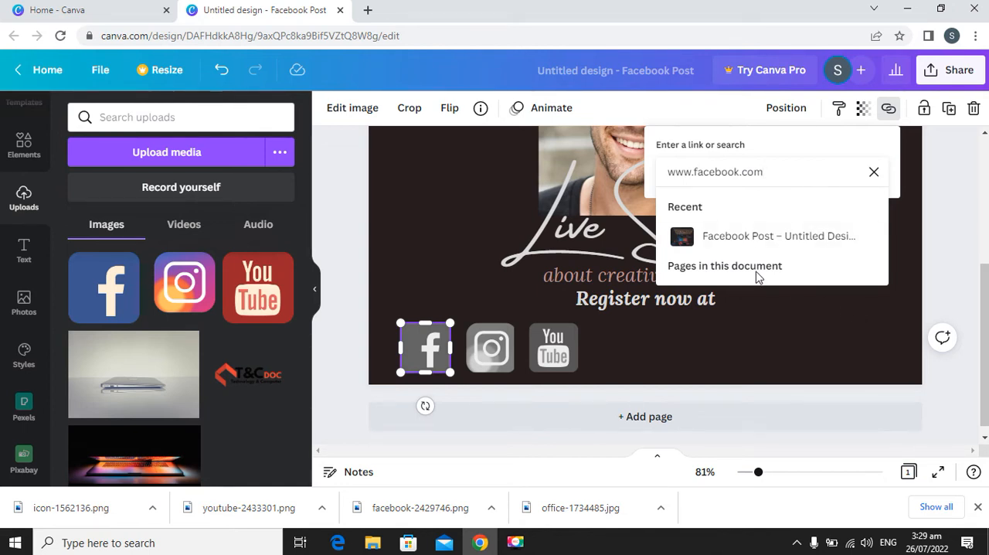
key("Return")
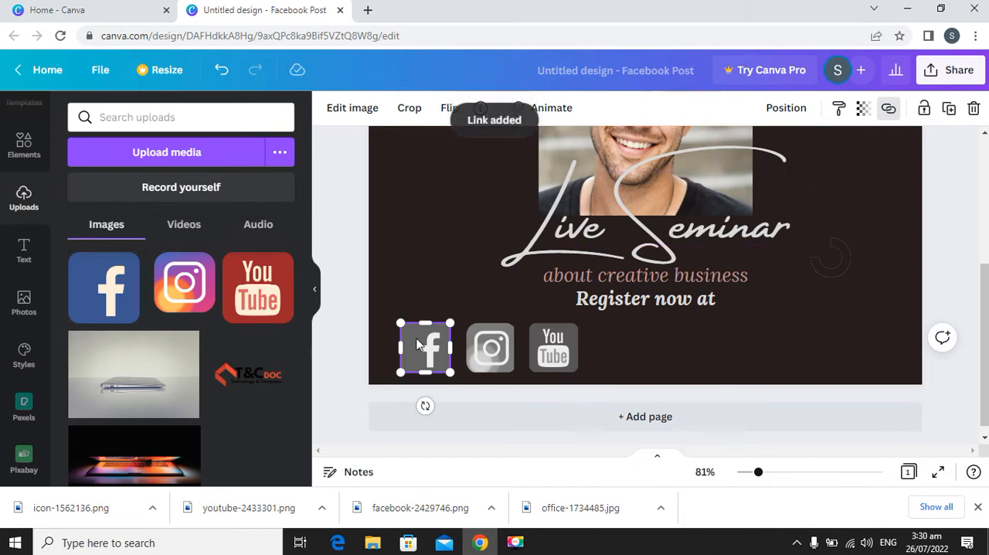
left_click(495, 344)
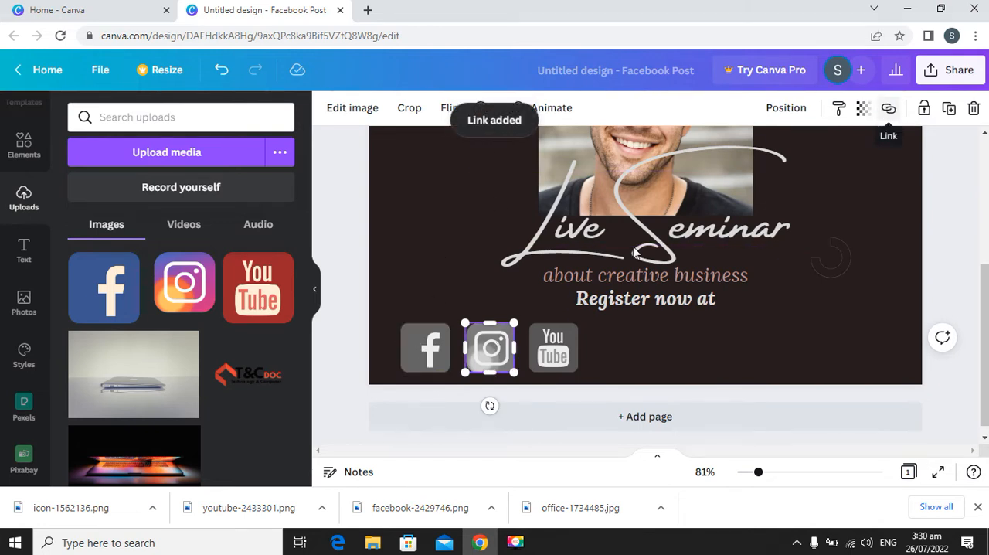
left_click(888, 109)
type("www")
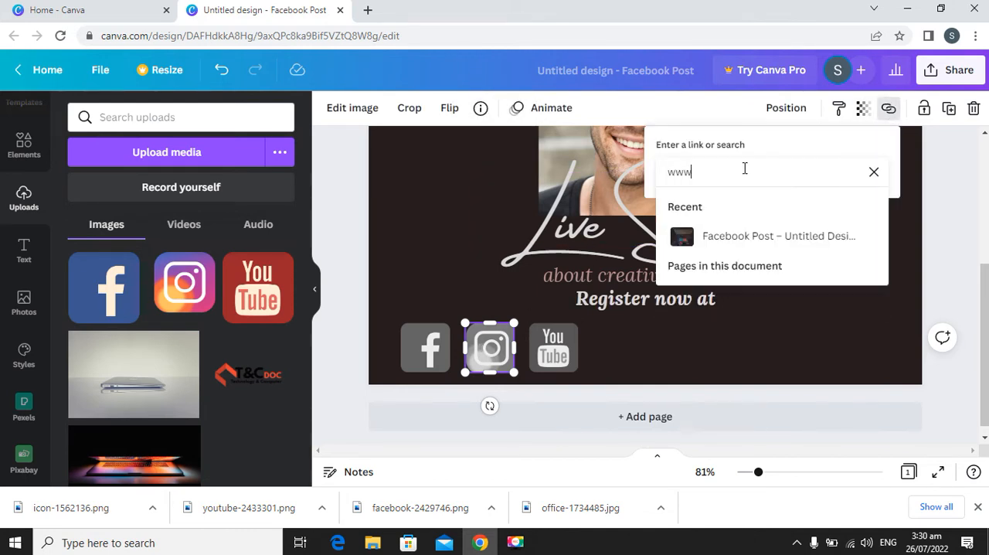
type(".instagram.com")
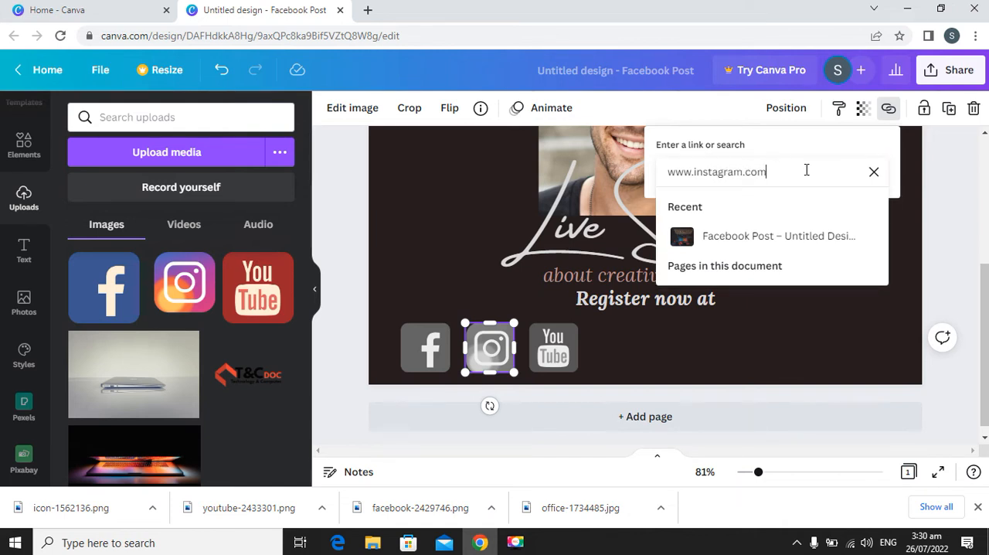
left_click(823, 324)
left_click(540, 363)
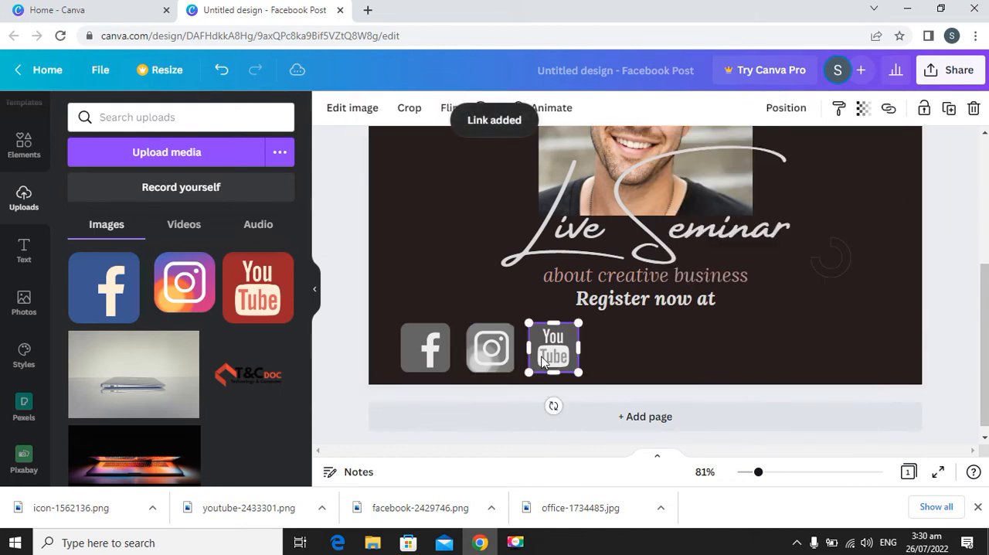
left_click(888, 108)
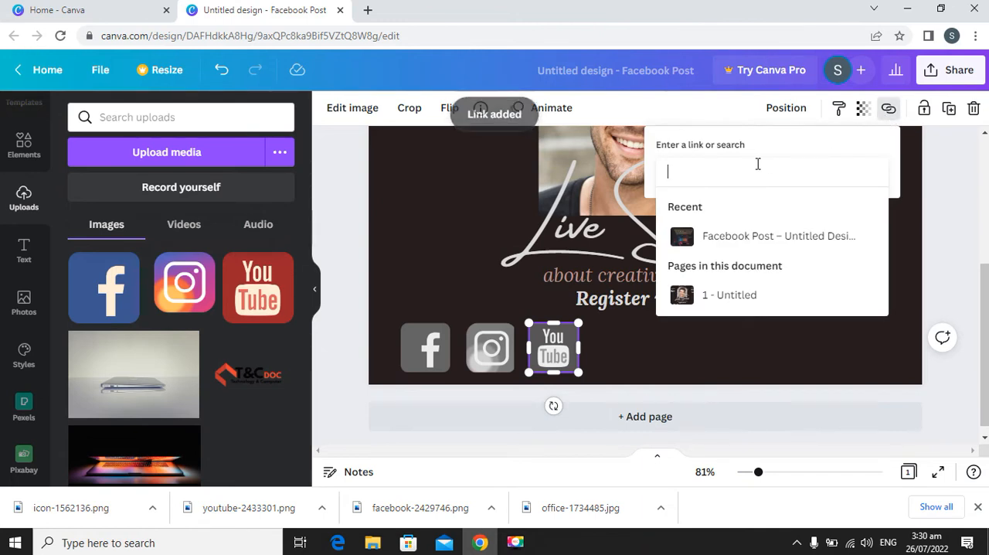
type("www.yout")
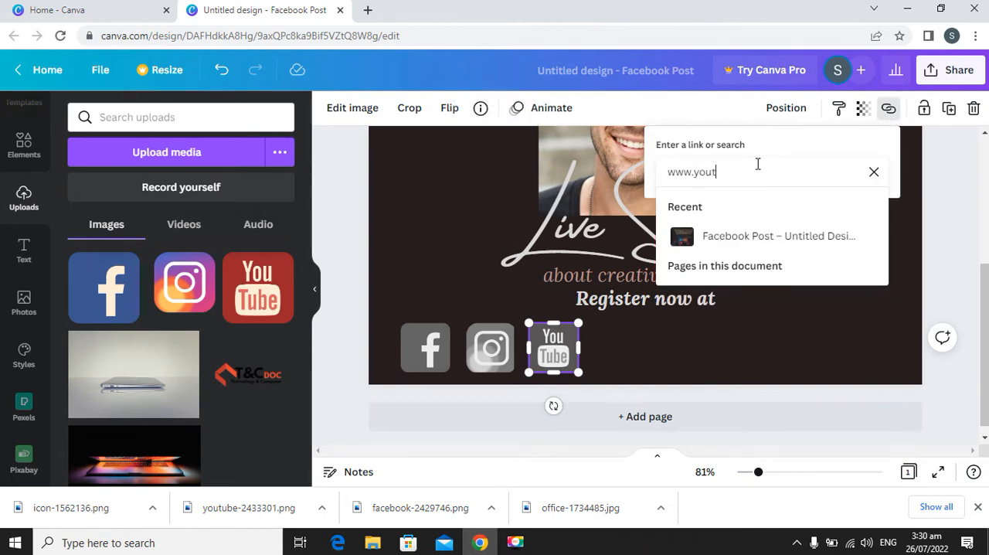
type("ube.com/tcdo")
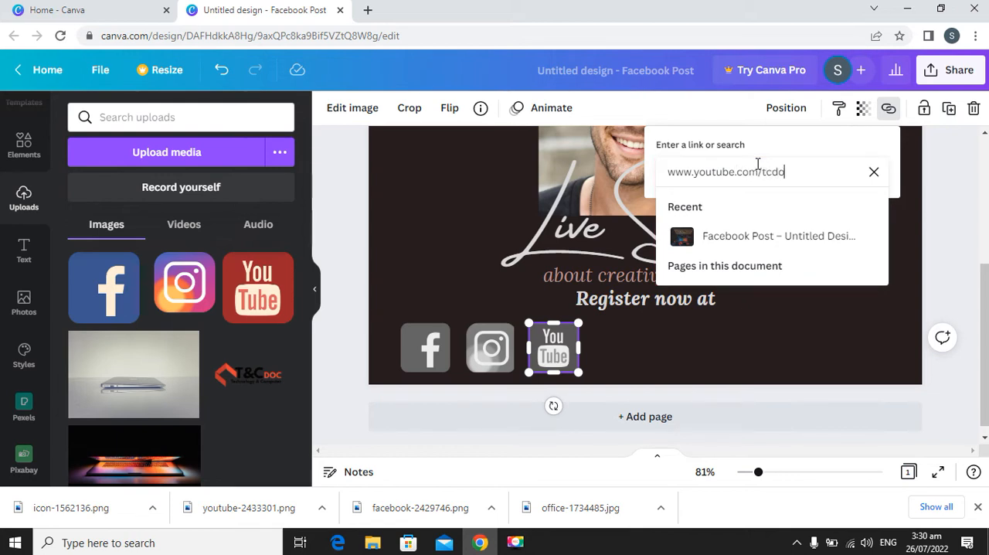
key("Return")
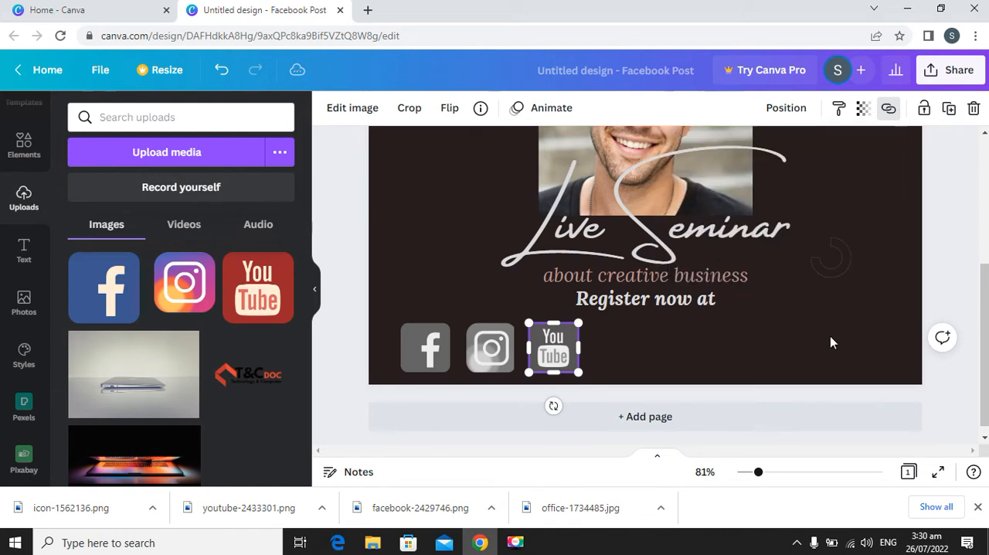
left_click(611, 332)
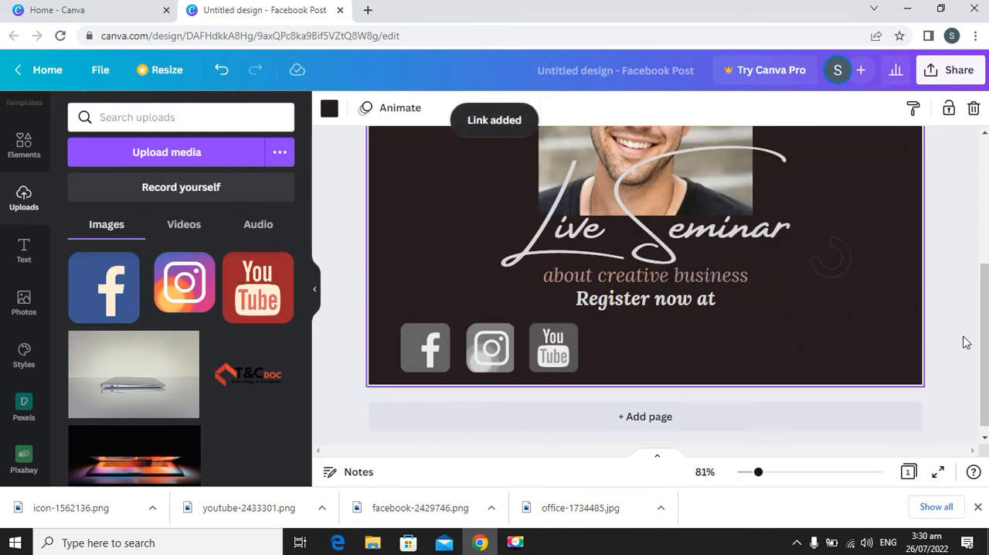
Select the three social media icons together and move them toward the middle, below the "Register now at" text.
mouse_move(757, 479)
left_mouse_down()
mouse_move(739, 480)
mouse_move(748, 482)
left_mouse_up()
left_click_drag(503, 333, 610, 399)
left_click(445, 329)
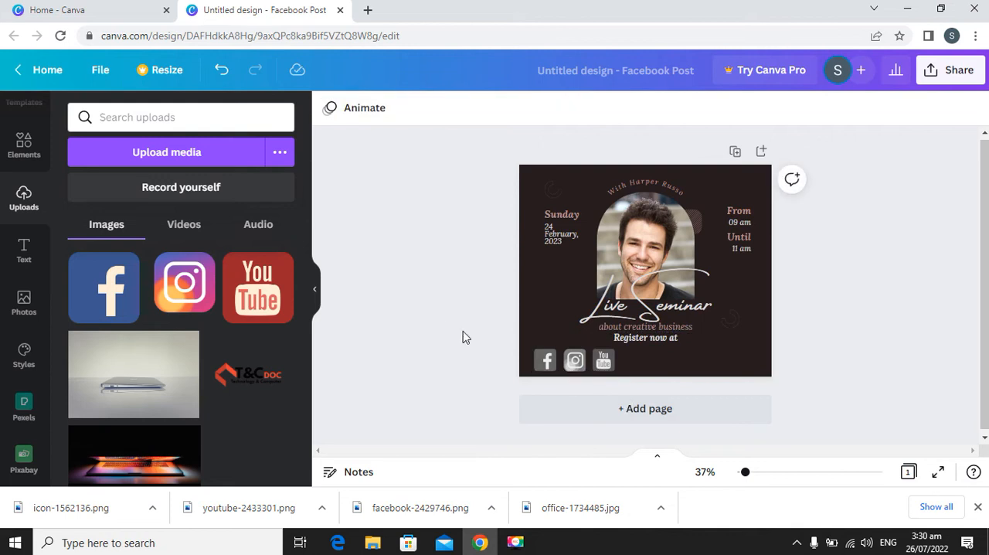
left_click_drag(511, 340, 603, 395)
left_click(649, 373)
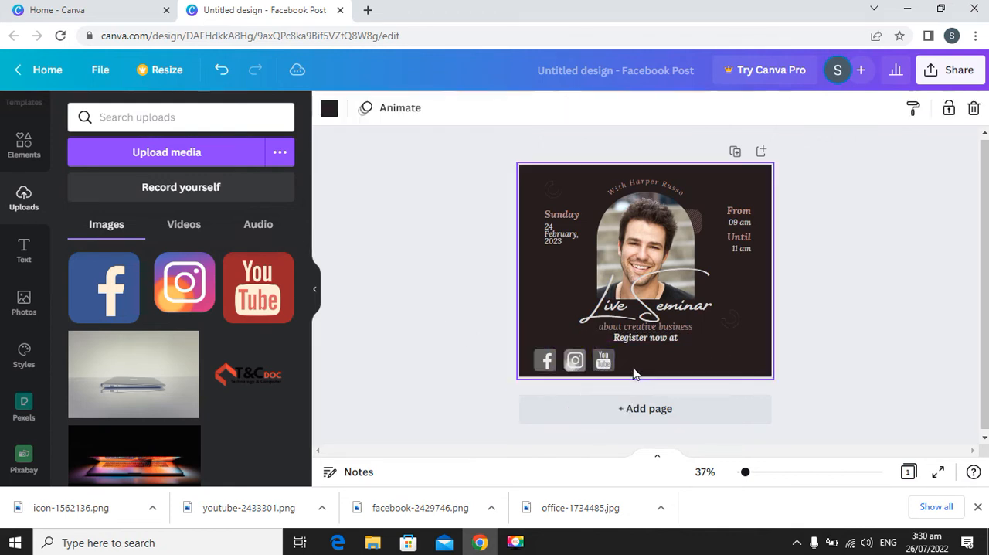
left_click_drag(630, 353, 500, 377)
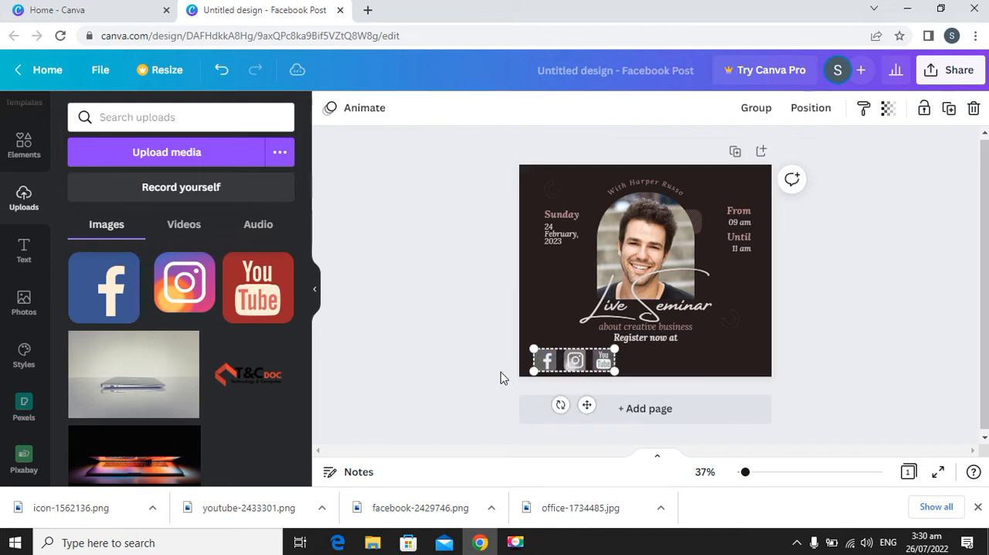
left_click_drag(602, 361, 670, 358)
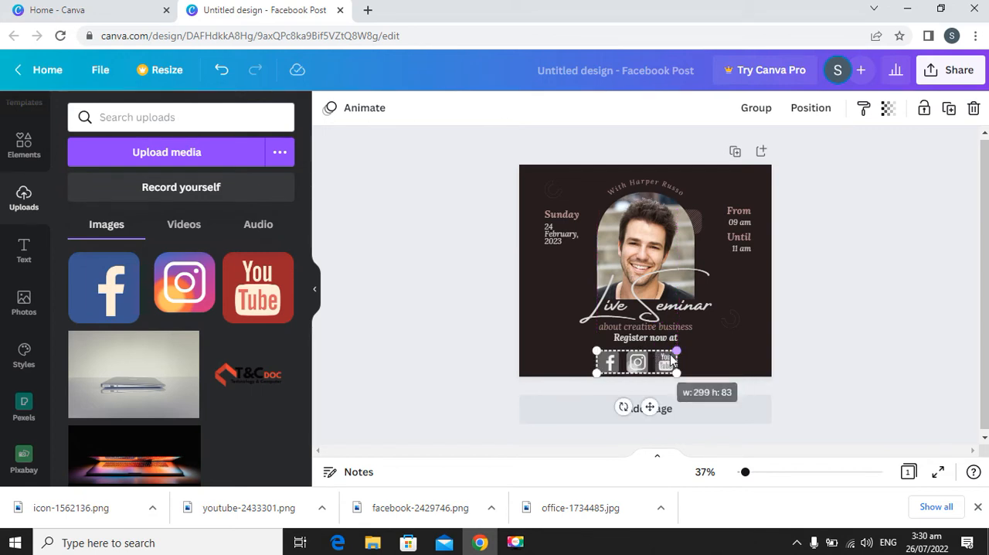
left_click_drag(597, 373, 621, 363)
left_click(671, 362)
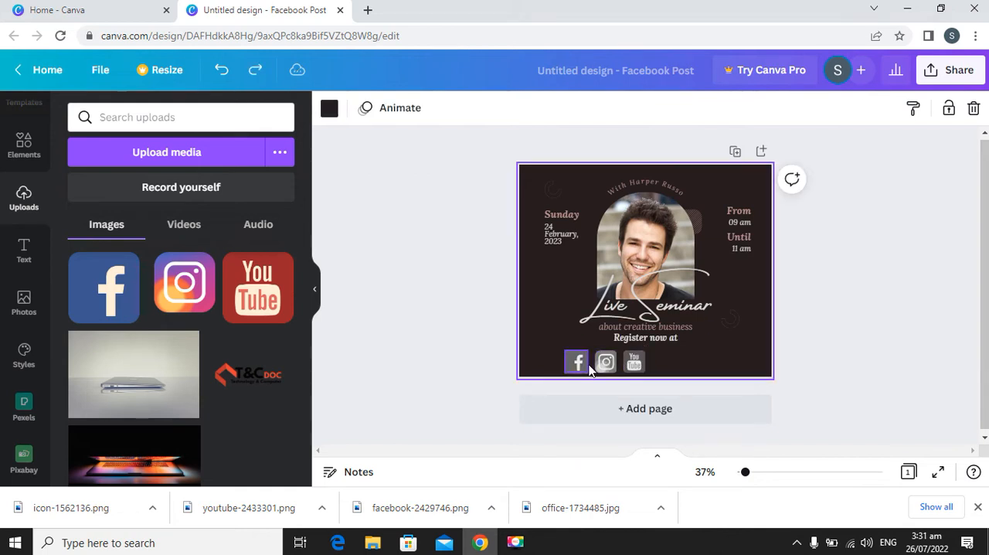
Select all three social media icons and apply the Center alignment to them.
left_click_drag(573, 363, 523, 378)
left_click(504, 353)
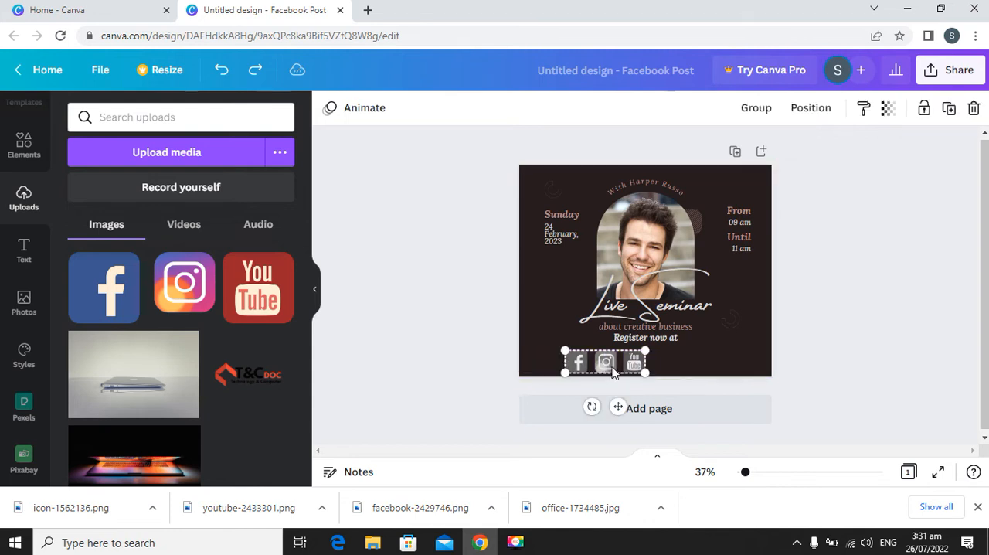
left_click(811, 108)
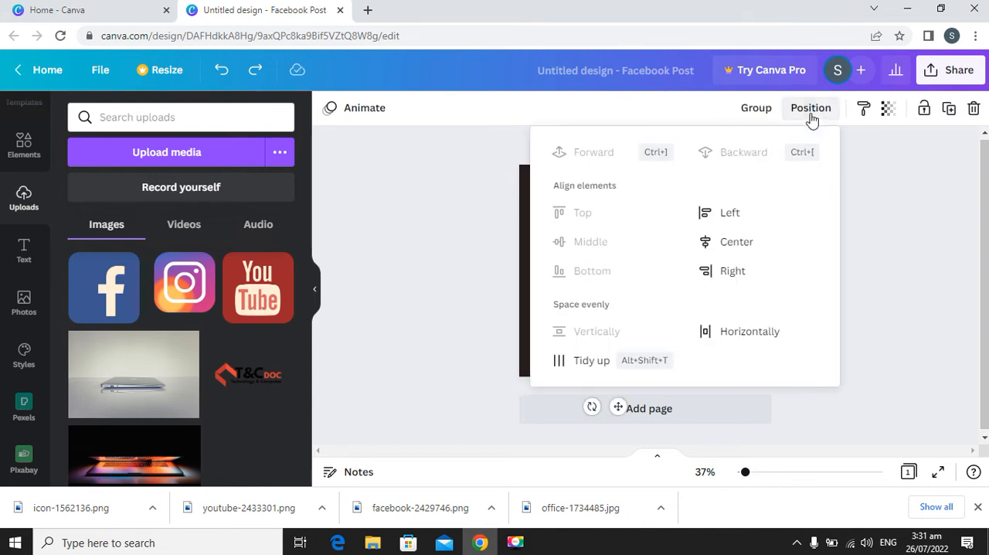
left_click(736, 243)
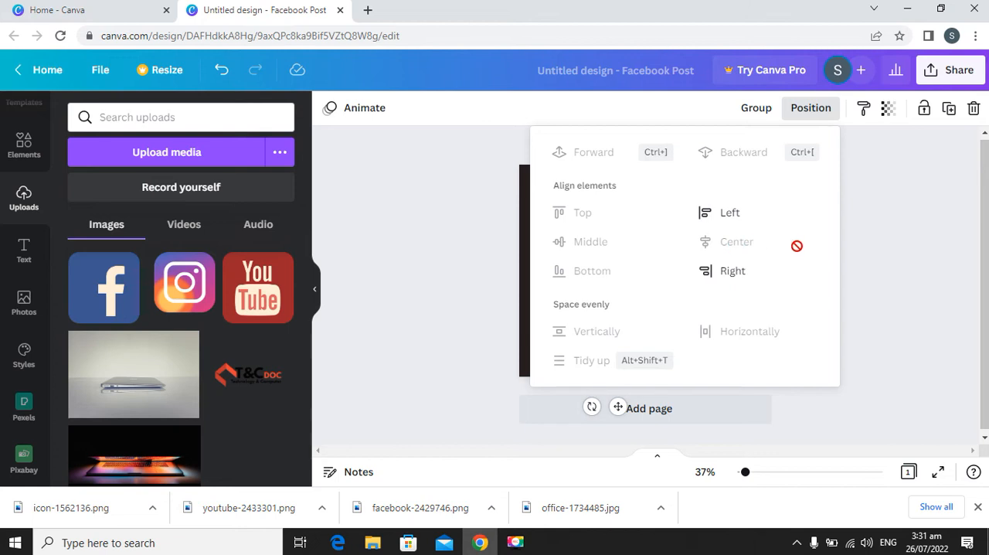
Undo the Center alignment of the three social media icons and group them.
left_click(843, 303)
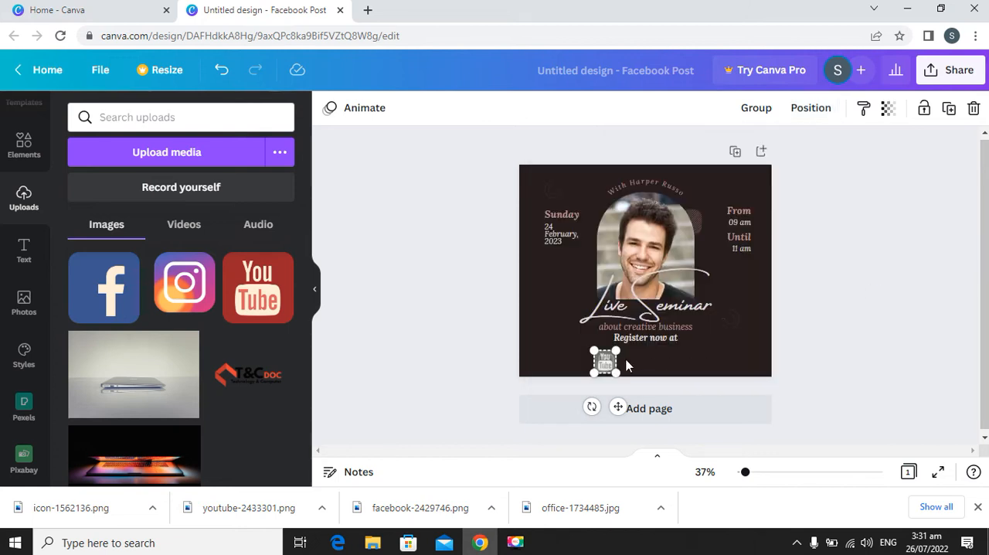
key("ctrl+z")
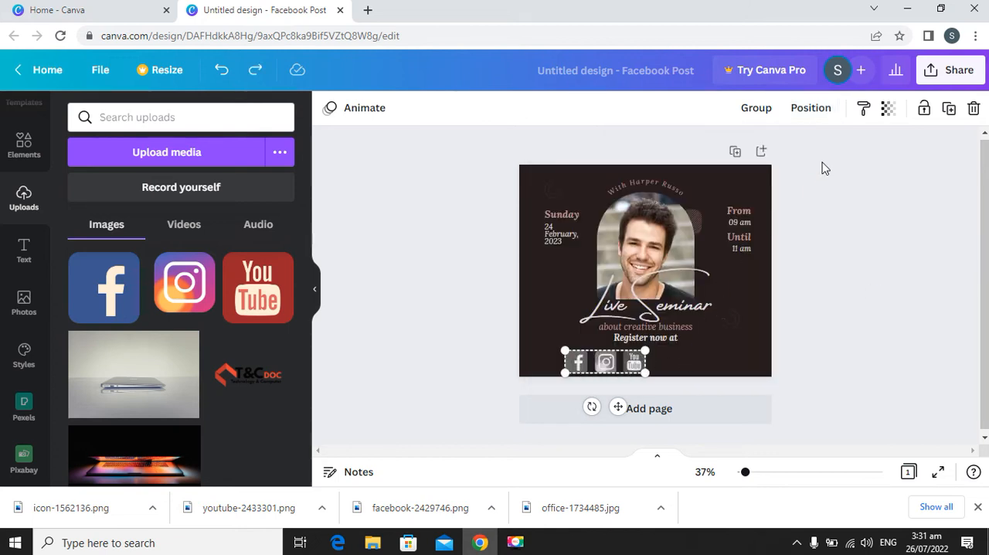
left_click(763, 110)
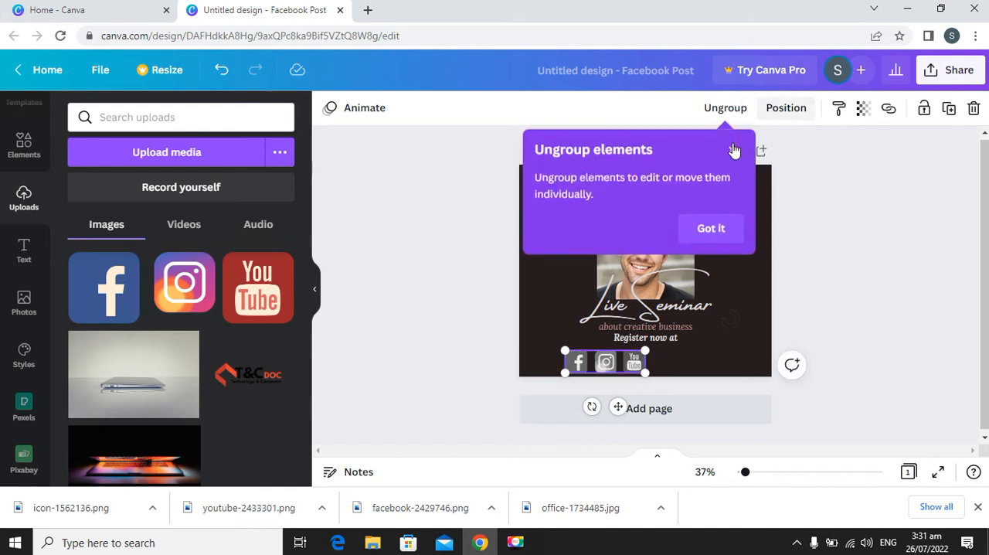
left_click(714, 233)
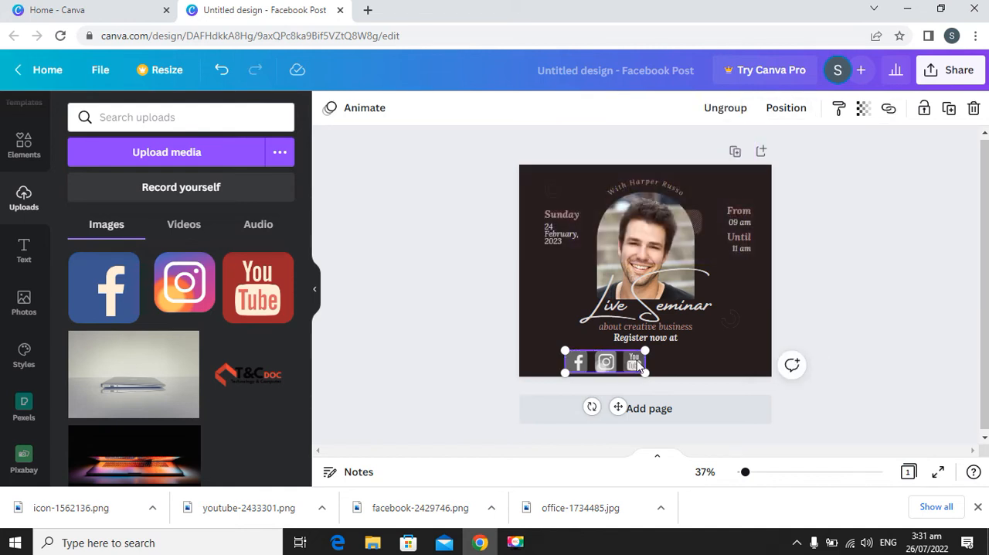
Align the icon group to the center of the page and ungroup the icons.
left_click(790, 112)
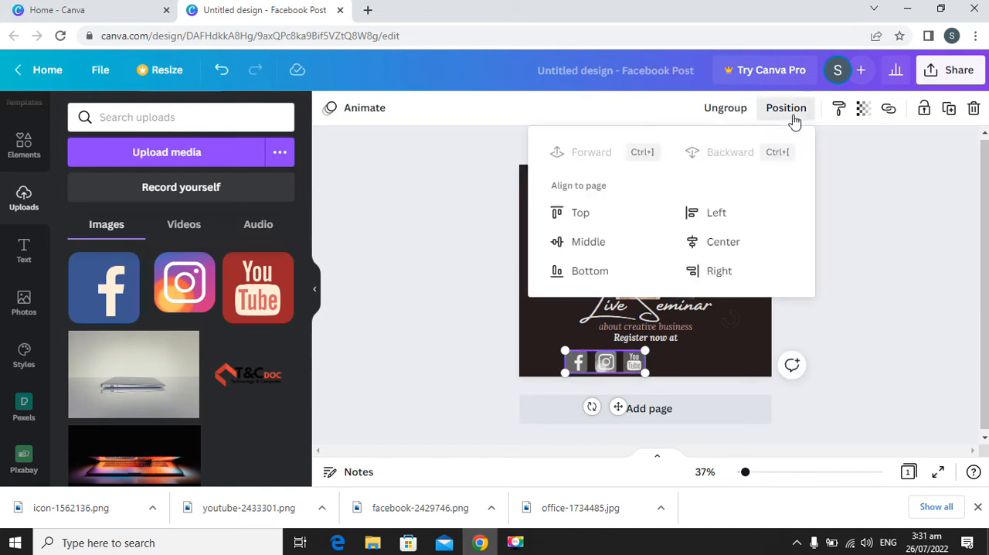
left_click(707, 242)
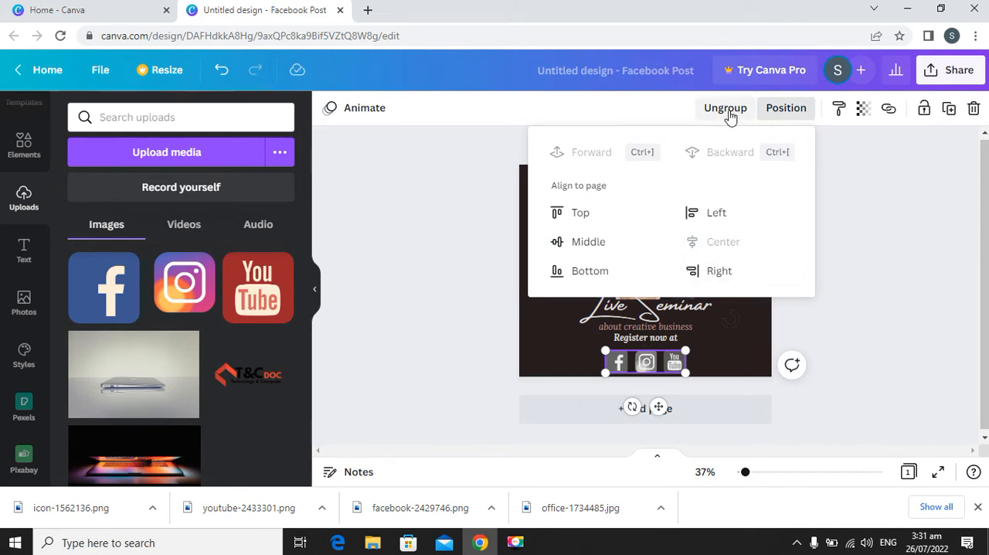
mouse_move(685, 372)
left_mouse_down()
mouse_move(658, 353)
mouse_move(681, 371)
mouse_move(678, 358)
left_mouse_up()
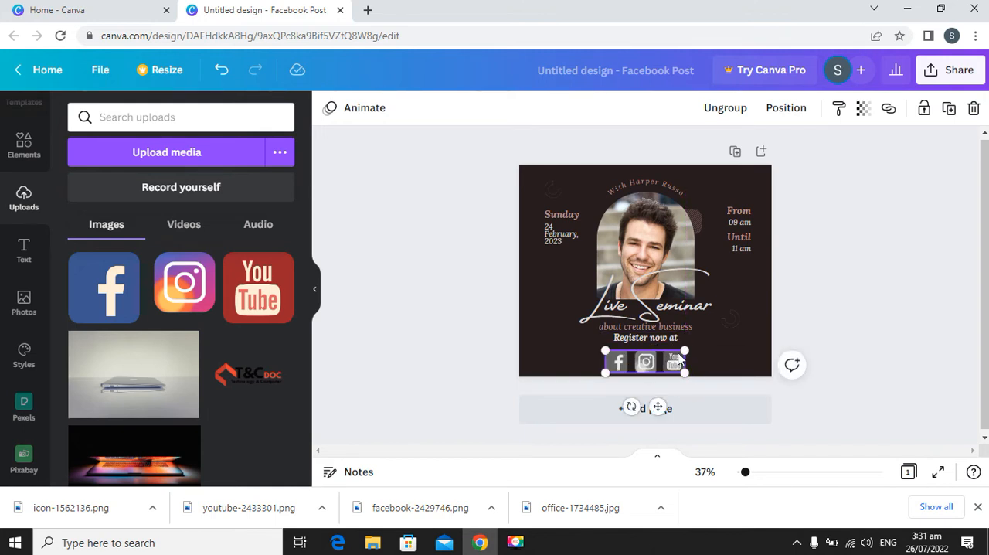
left_click(733, 108)
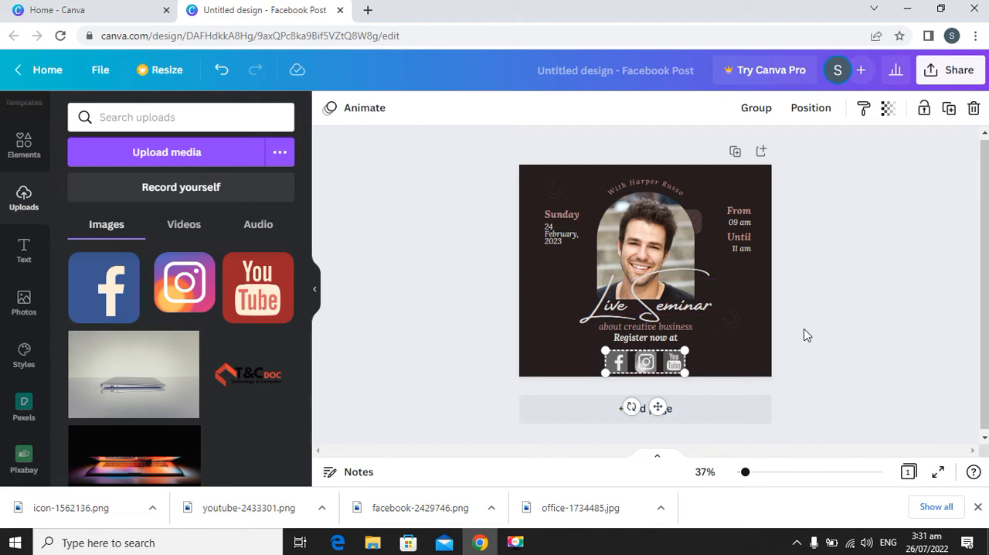
left_click(845, 322)
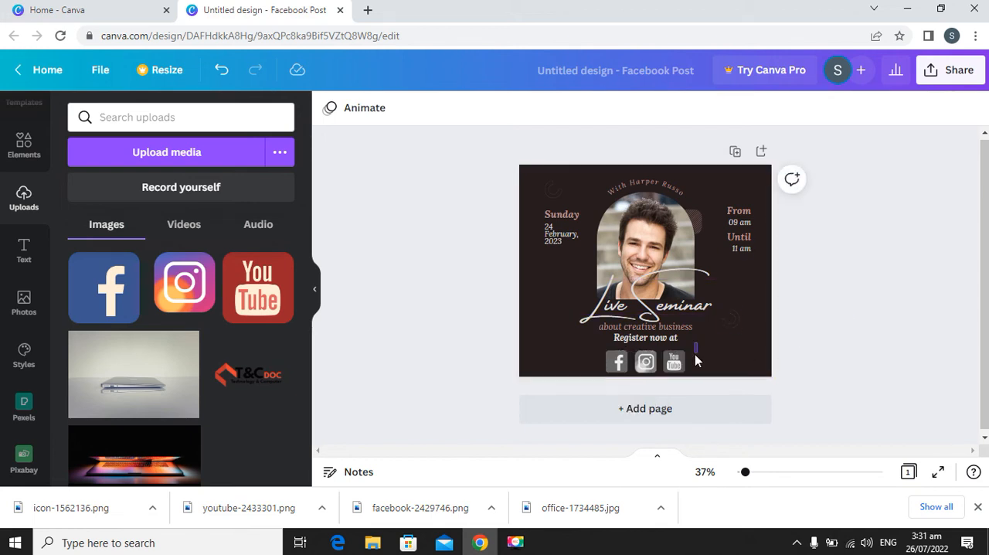
Select the three social media icons together and space them evenly horizontally.
left_click_drag(625, 373, 610, 373)
left_click(747, 359)
left_click_drag(705, 350, 587, 376)
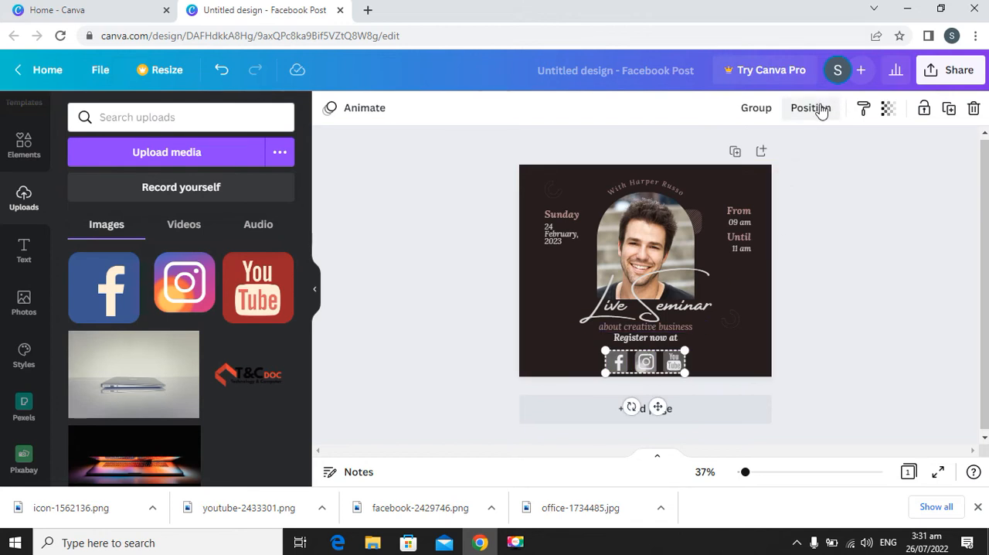
left_click(819, 109)
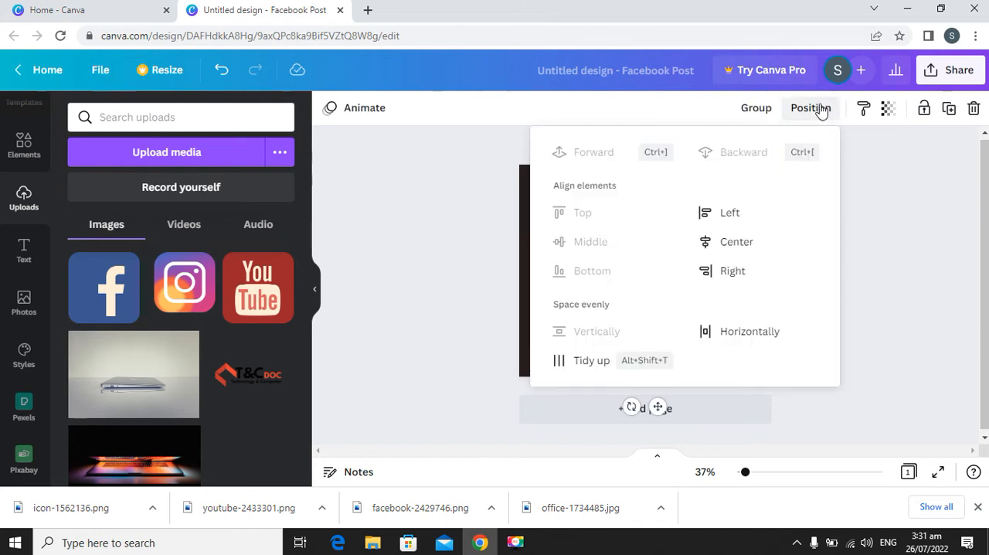
left_click(750, 333)
left_click(875, 302)
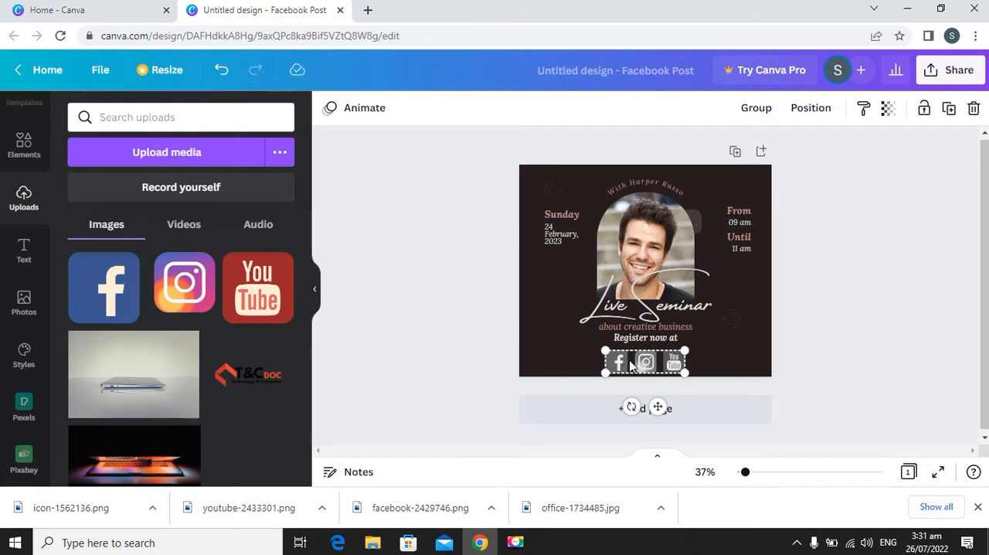
left_click(830, 344)
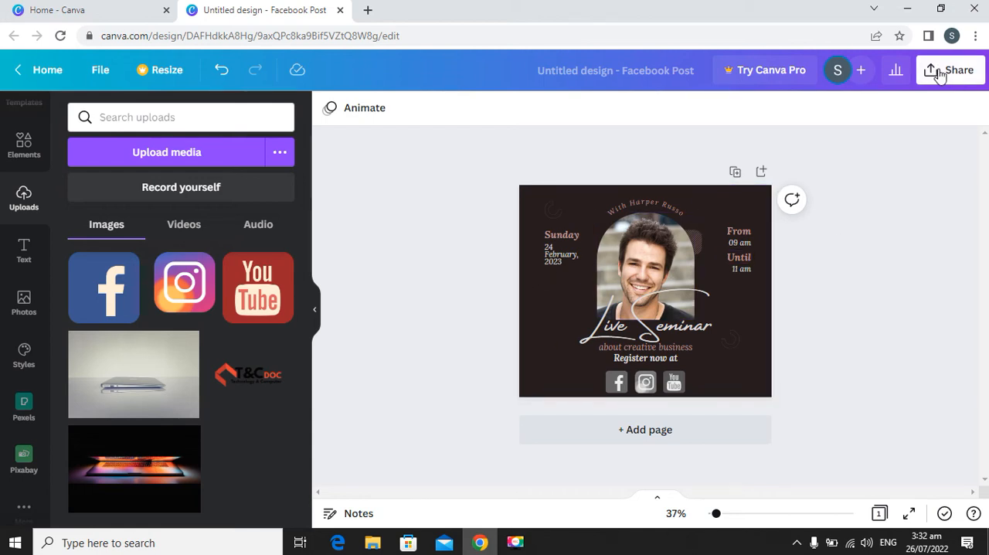
Rename the design as Links.
left_click(673, 71)
key("BackSpace")
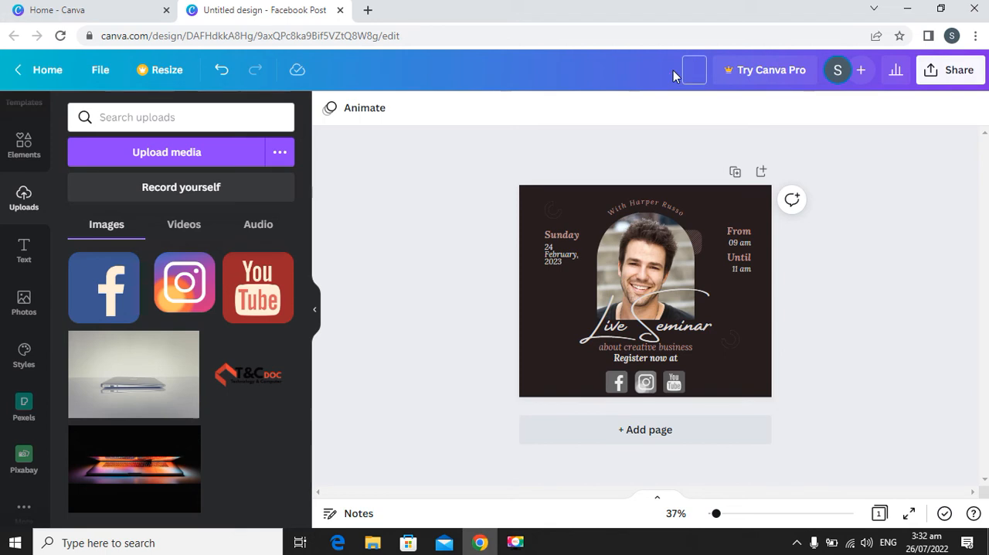
type("Links")
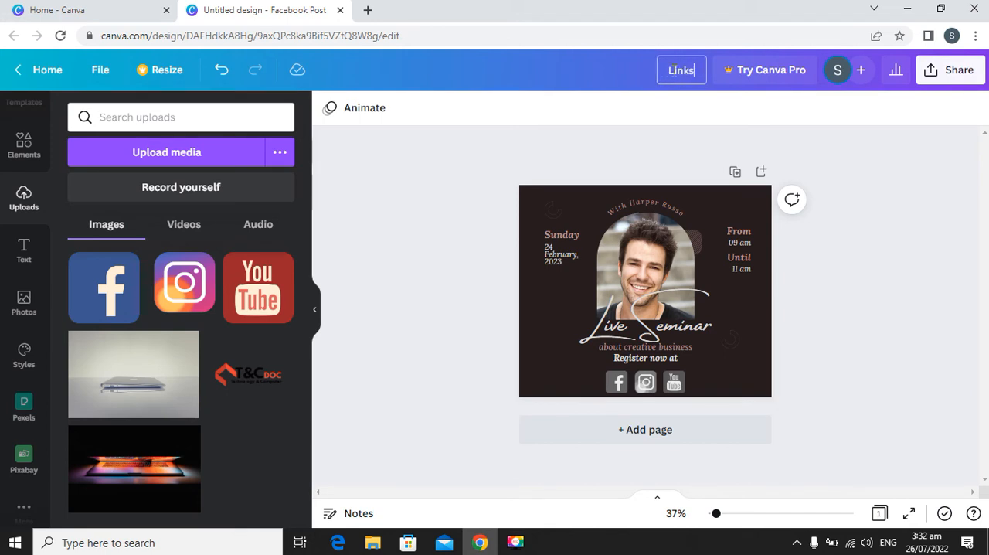
left_click(763, 140)
Examine which social platforms the design can be shared to.
left_click(940, 74)
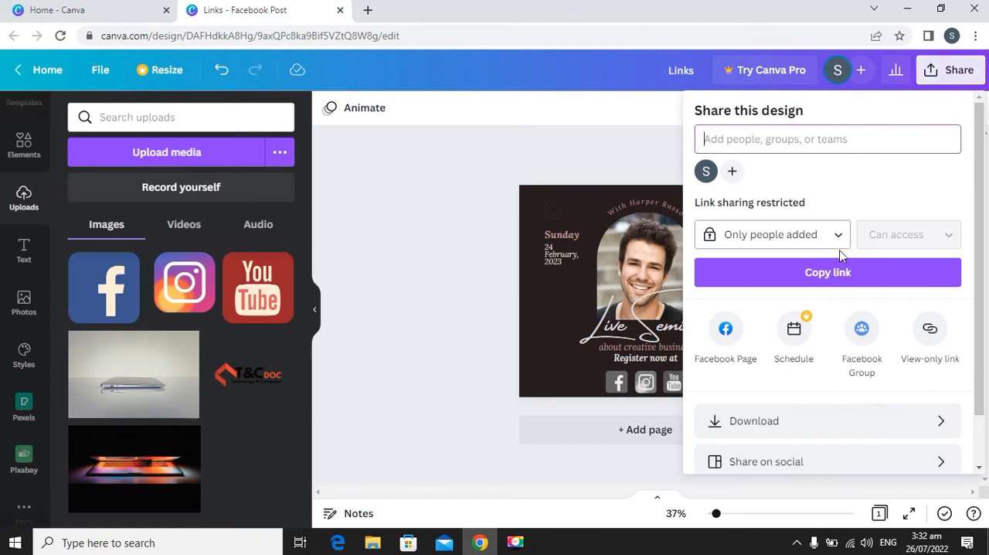
scroll(911, 318, "down", 1)
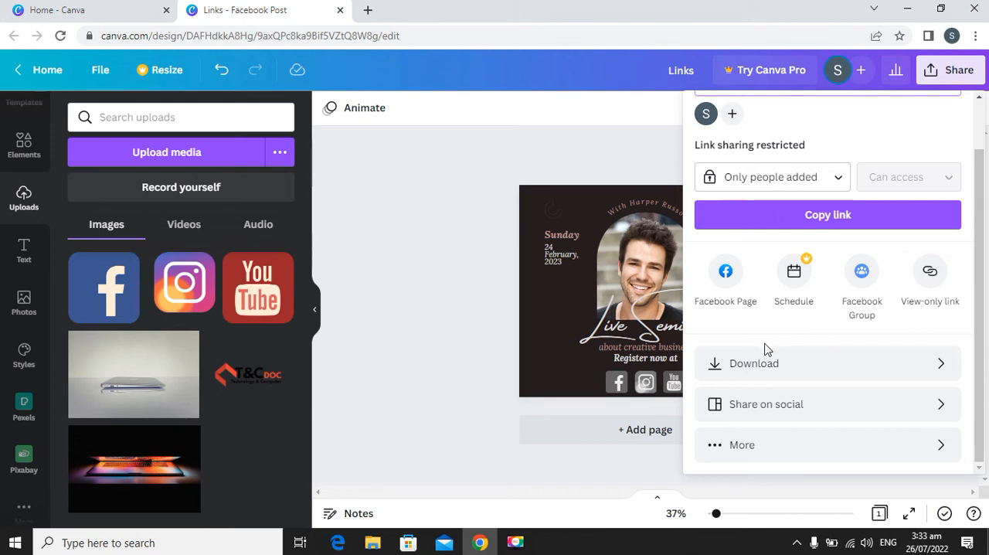
left_click(942, 407)
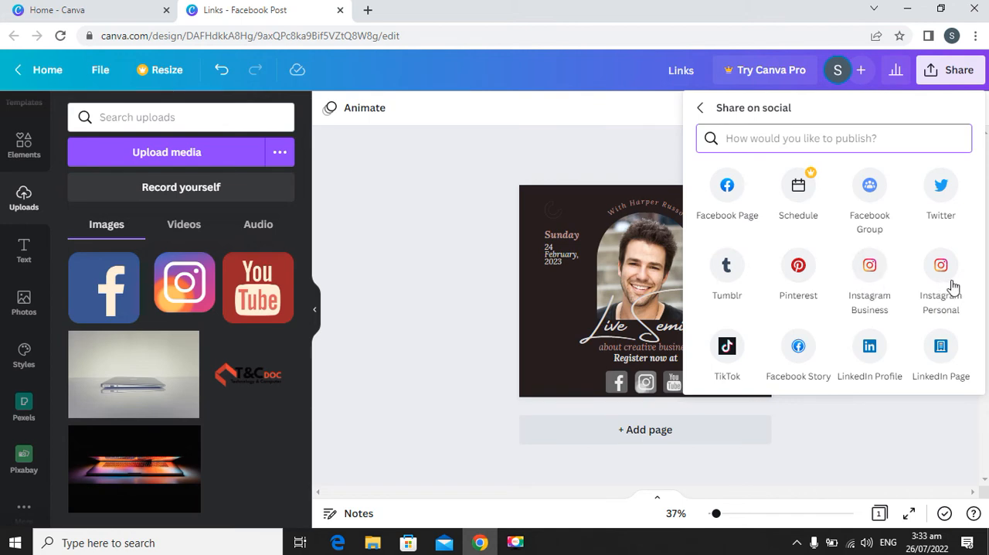
left_click(700, 107)
Look through the full list of publishing options, including the share, social, save, messaging and design categories.
scroll(826, 378, "down", 2)
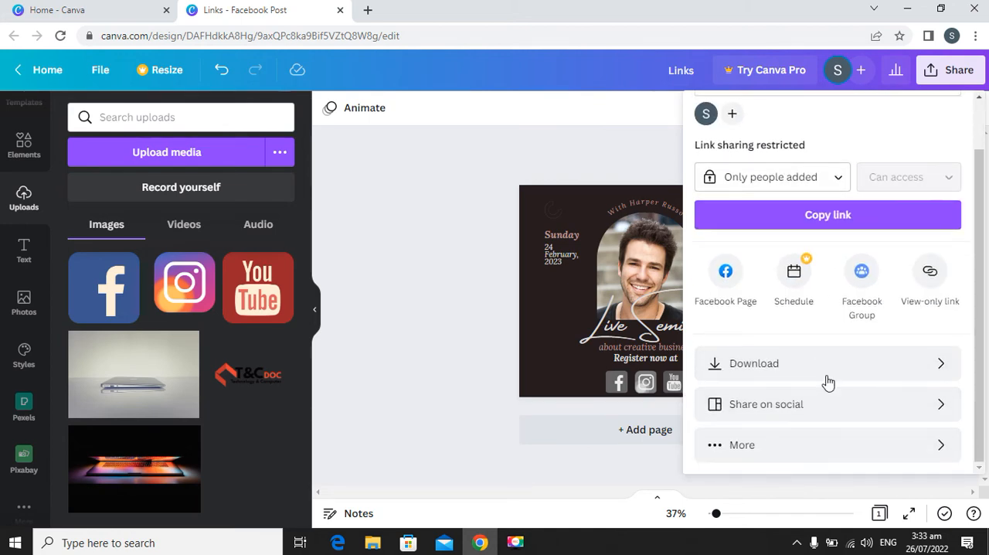
left_click(817, 432)
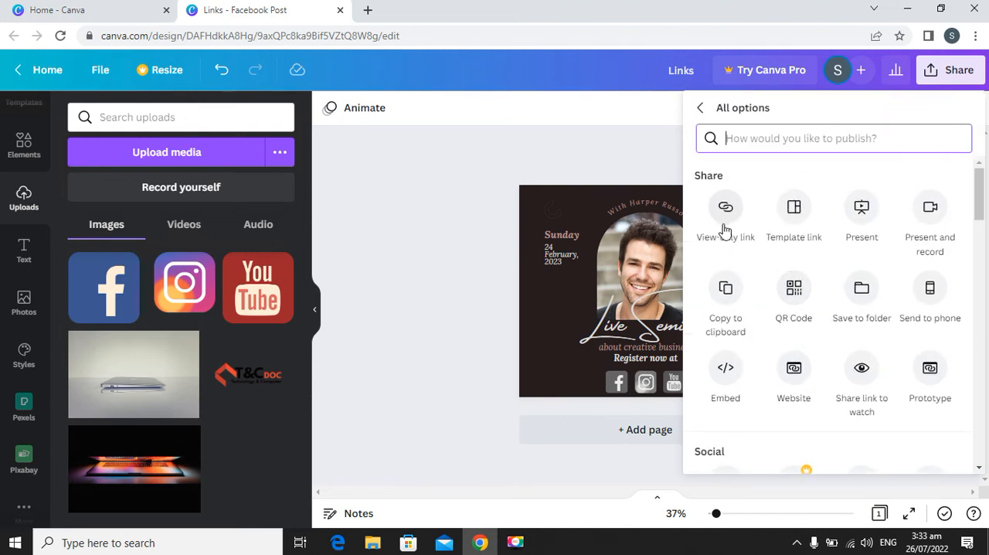
scroll(875, 284, "down", 2)
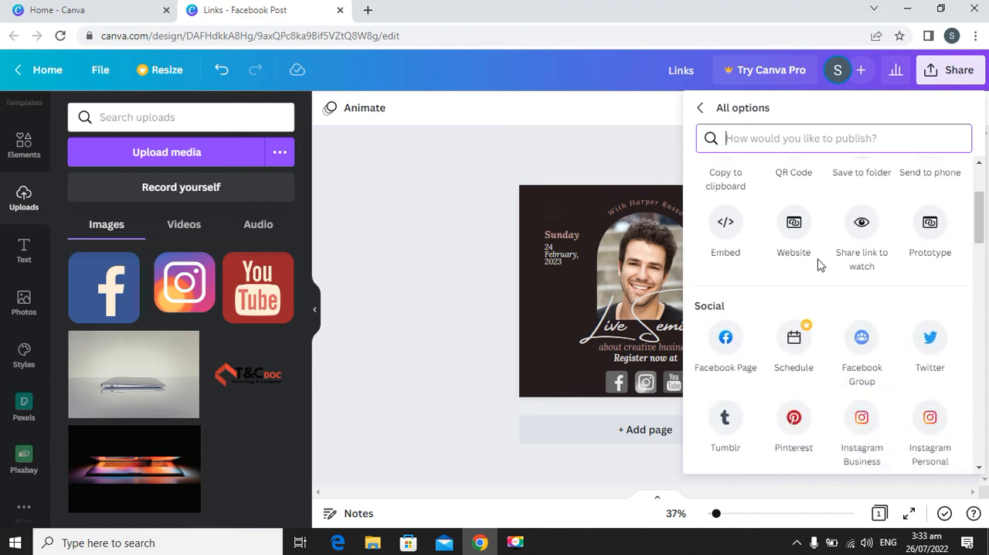
scroll(881, 301, "down", 3)
scroll(909, 324, "down", 2)
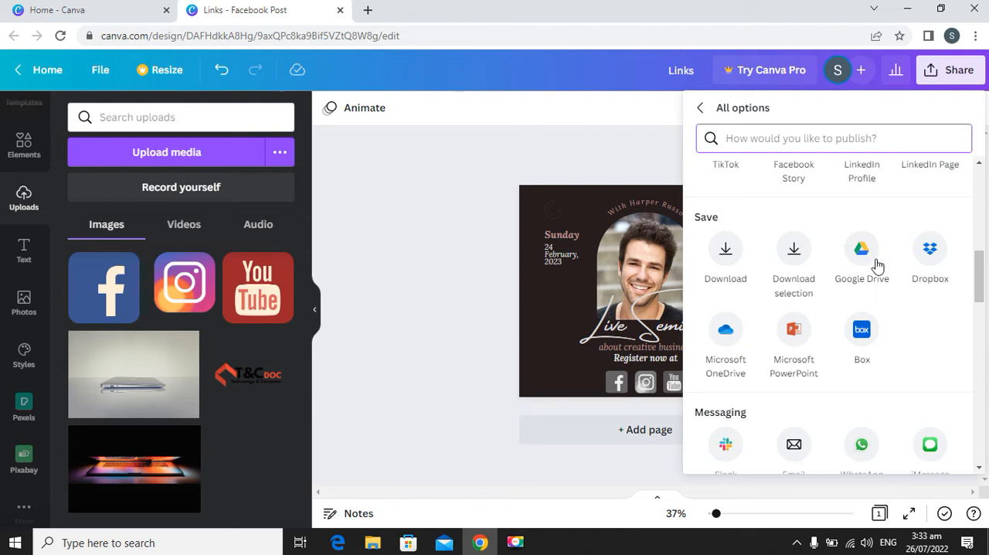
scroll(748, 330, "down", 1)
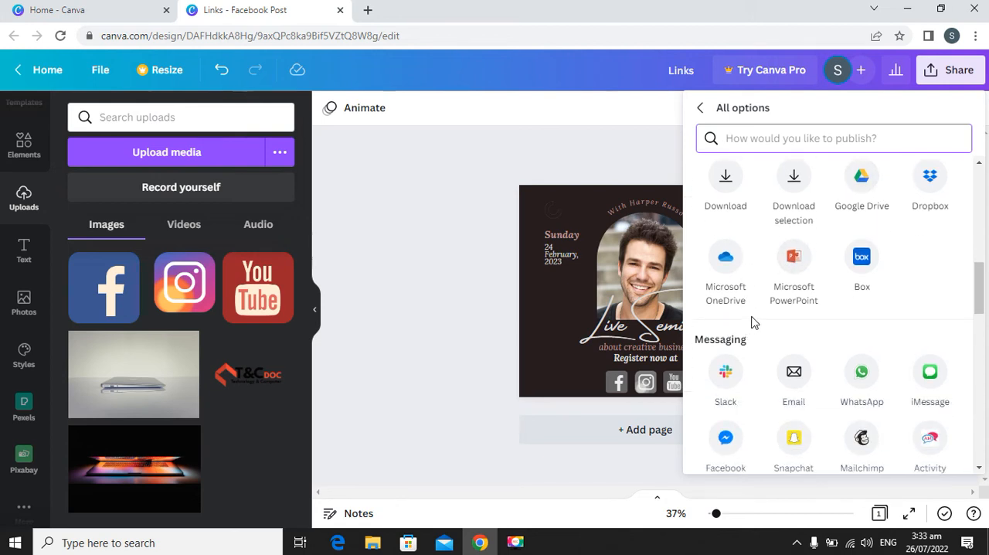
scroll(750, 322, "down", 1)
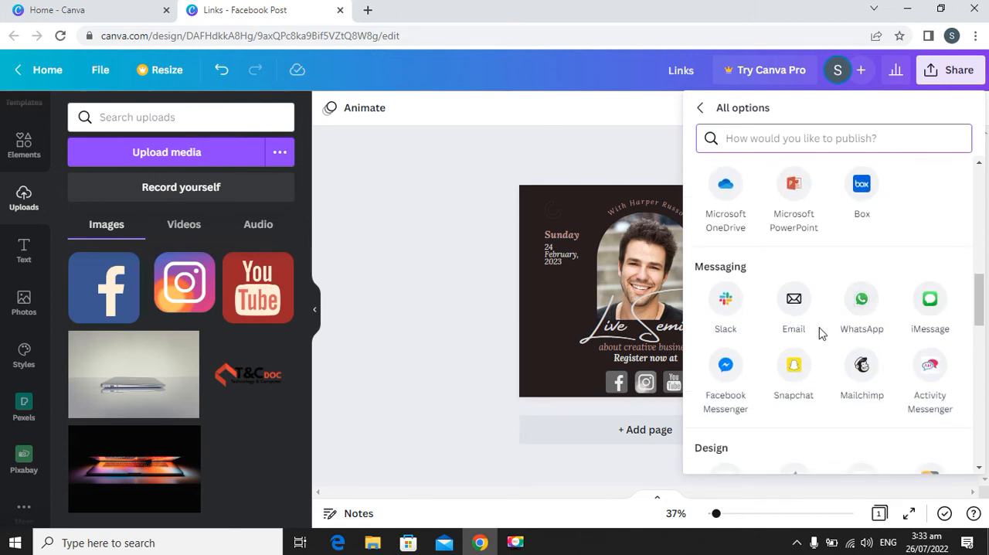
scroll(796, 309, "down", 2)
scroll(849, 353, "down", 1)
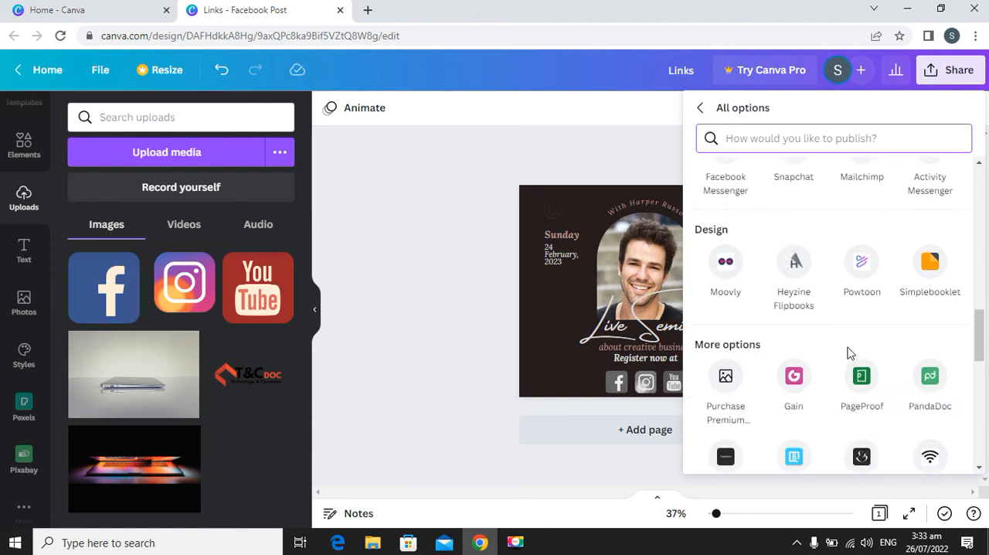
scroll(848, 366, "down", 4)
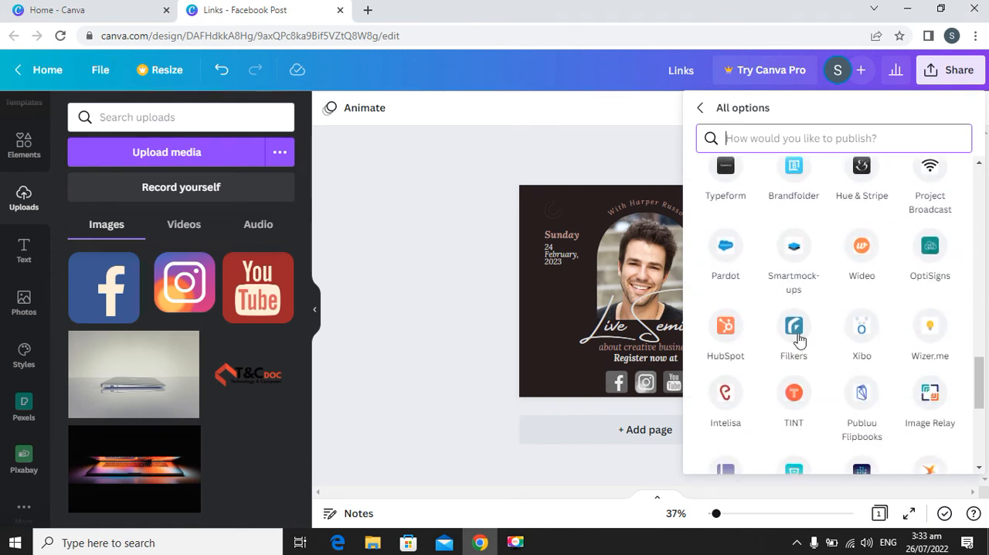
scroll(799, 340, "down", 4)
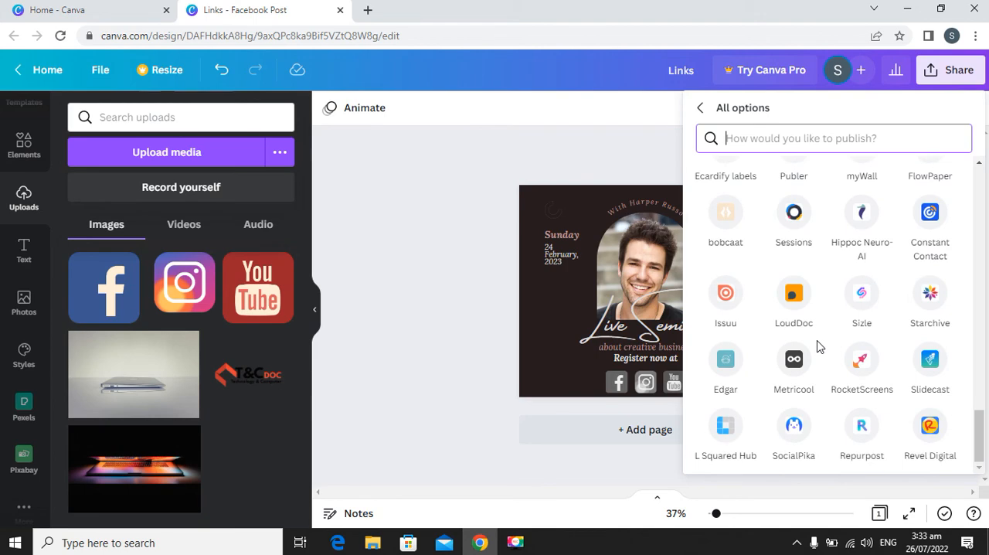
scroll(819, 343, "up", 10)
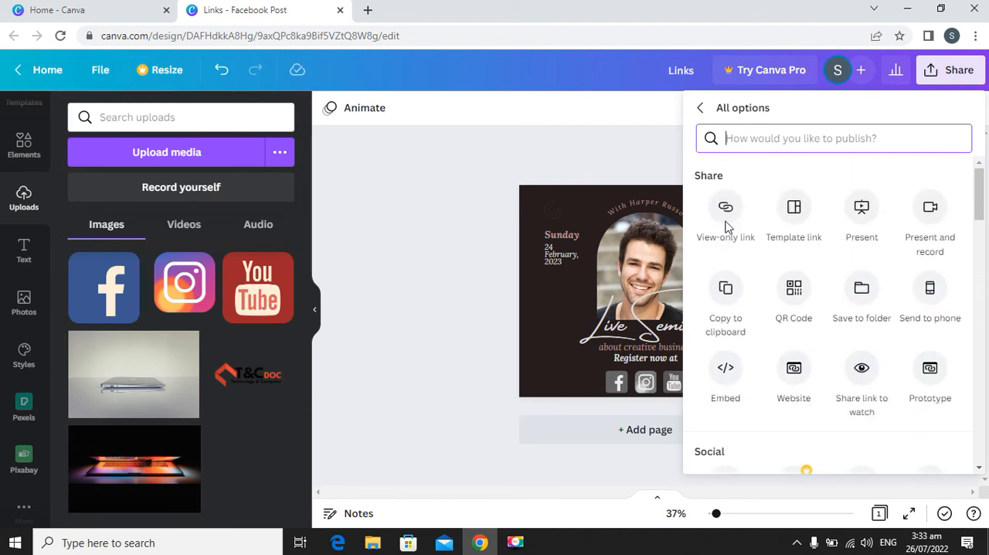
left_click(699, 107)
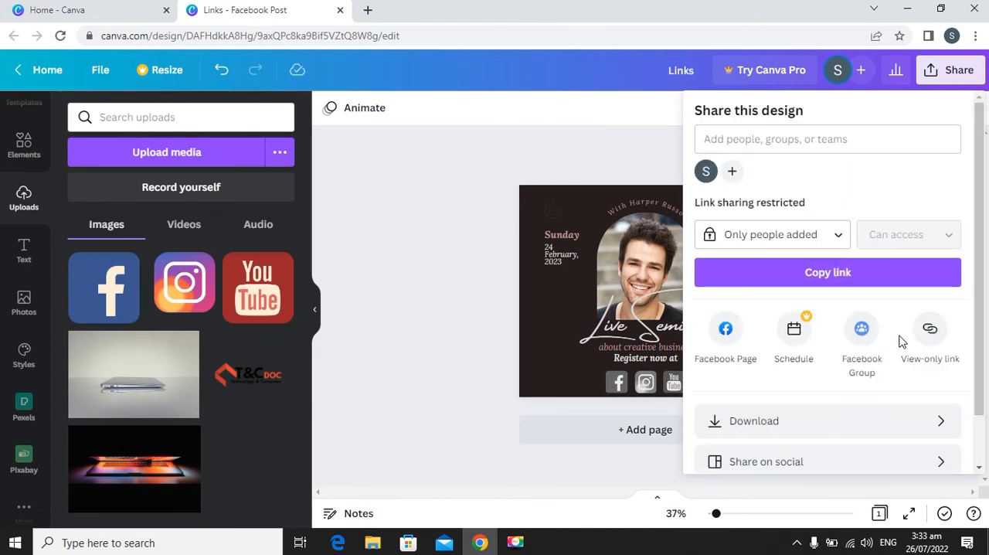
Download the design with PDF Print as the file type.
scroll(901, 338, "down", 1)
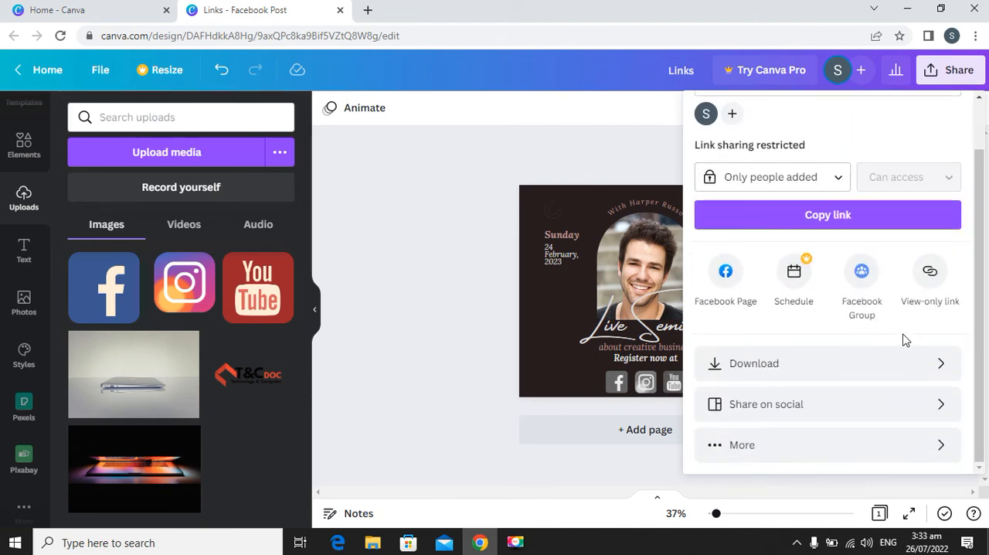
left_click(933, 371)
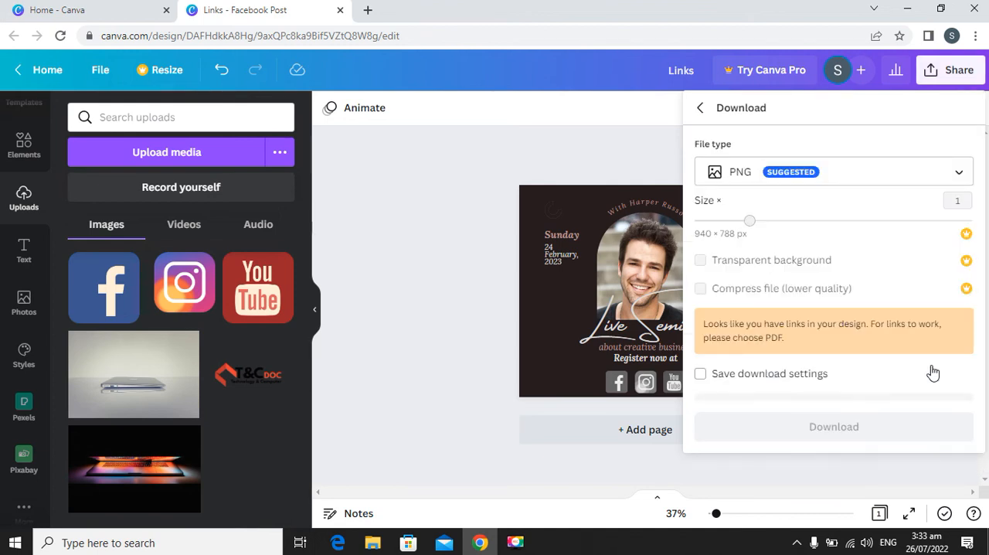
left_click(949, 173)
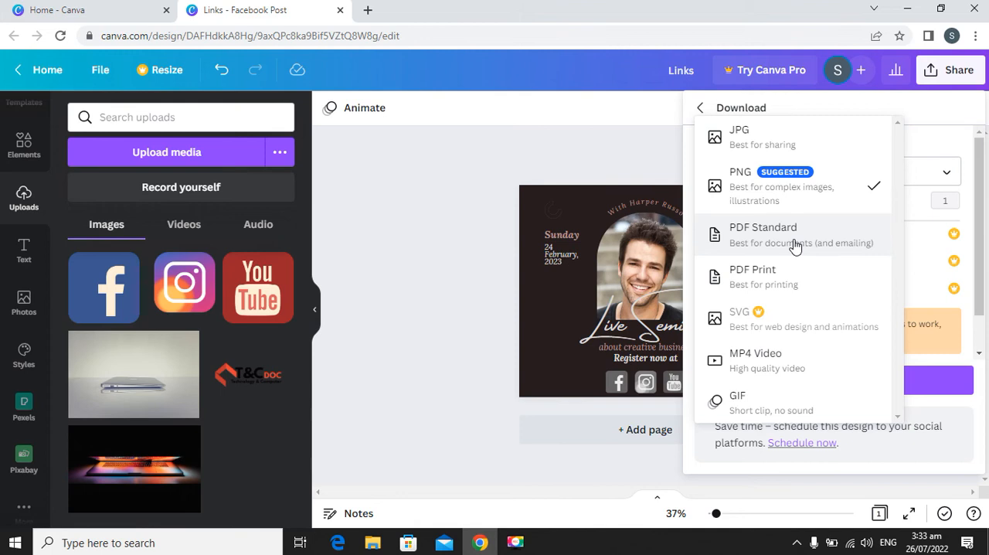
left_click(793, 243)
left_click(898, 177)
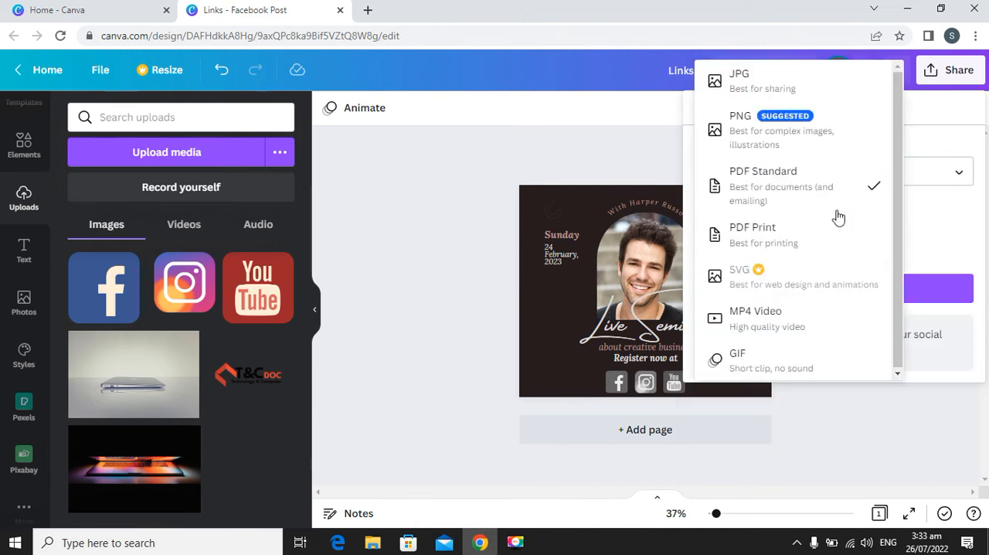
left_click(806, 235)
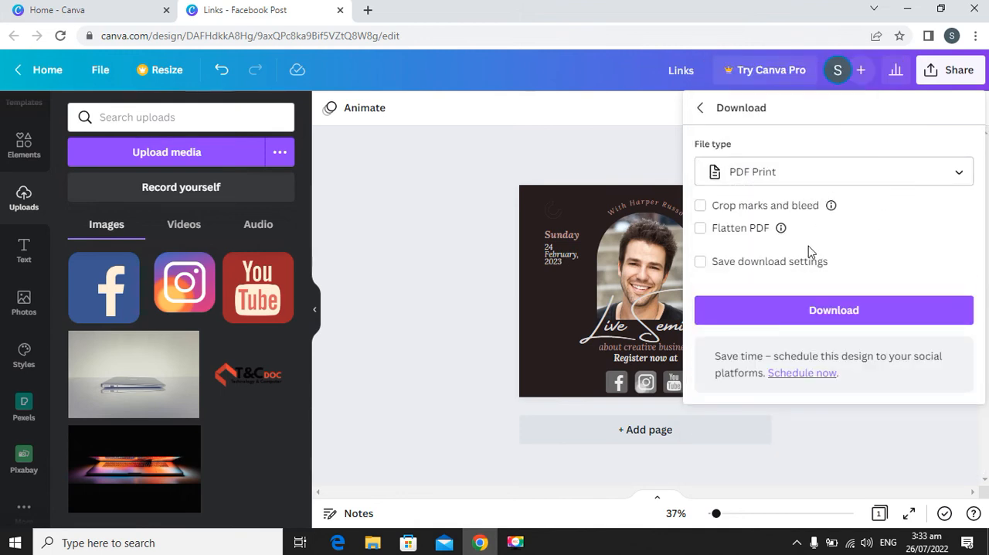
left_click(813, 313)
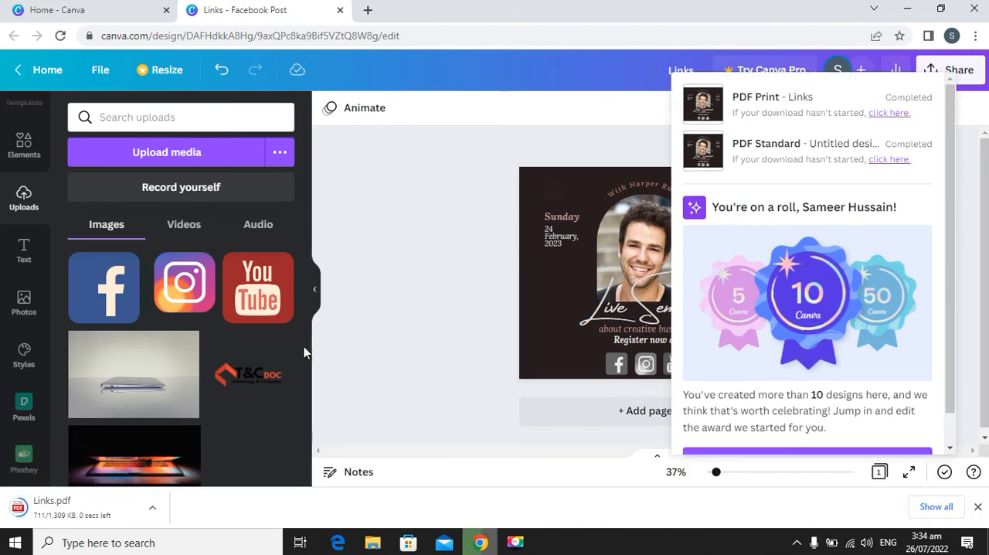
Open the downloaded Links.pdf and look over the page down to the social media icons.
left_click(85, 510)
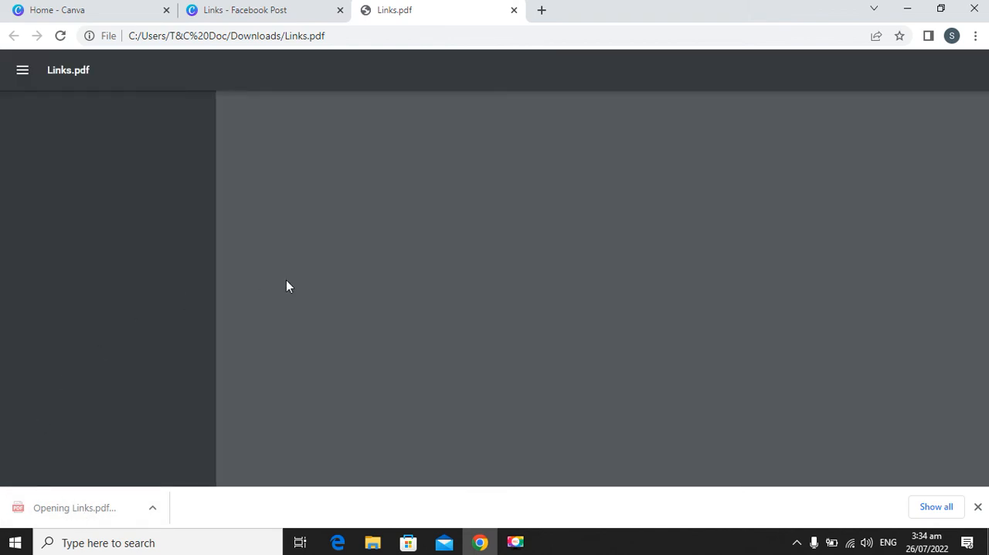
scroll(627, 280, "down", 2)
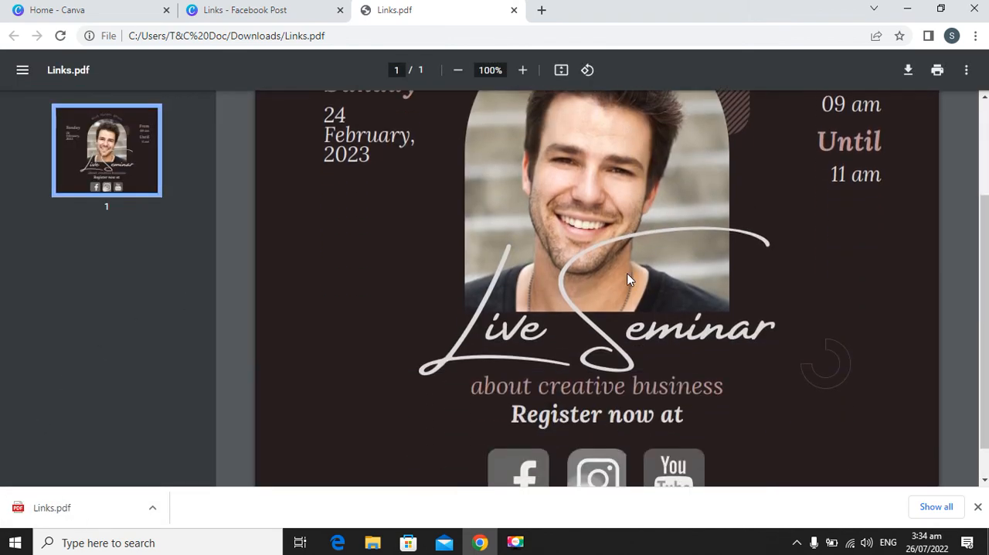
scroll(531, 269, "up", 1)
scroll(531, 270, "down", 2)
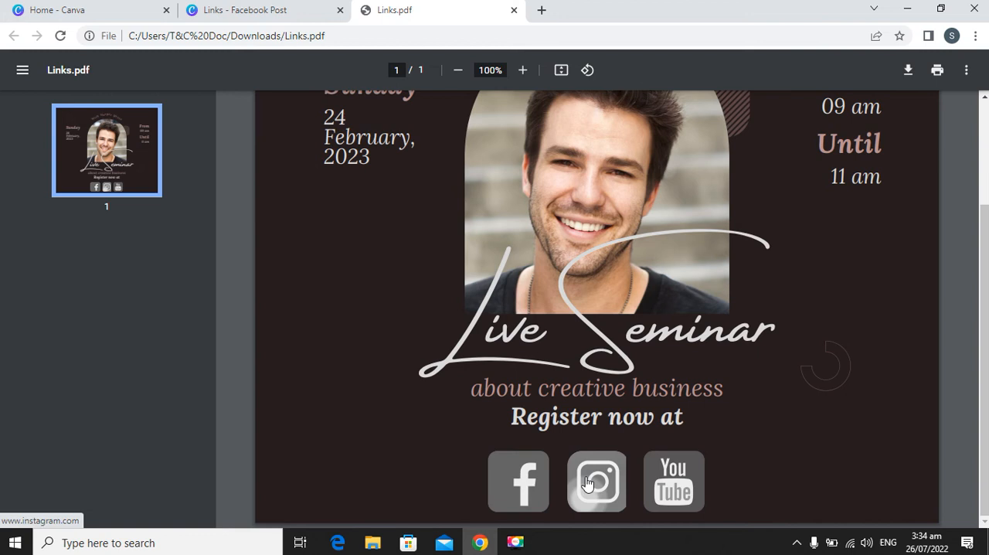
Test the Facebook and YouTube icon links in the PDF, and close its tab to return to the design.
left_click(521, 490)
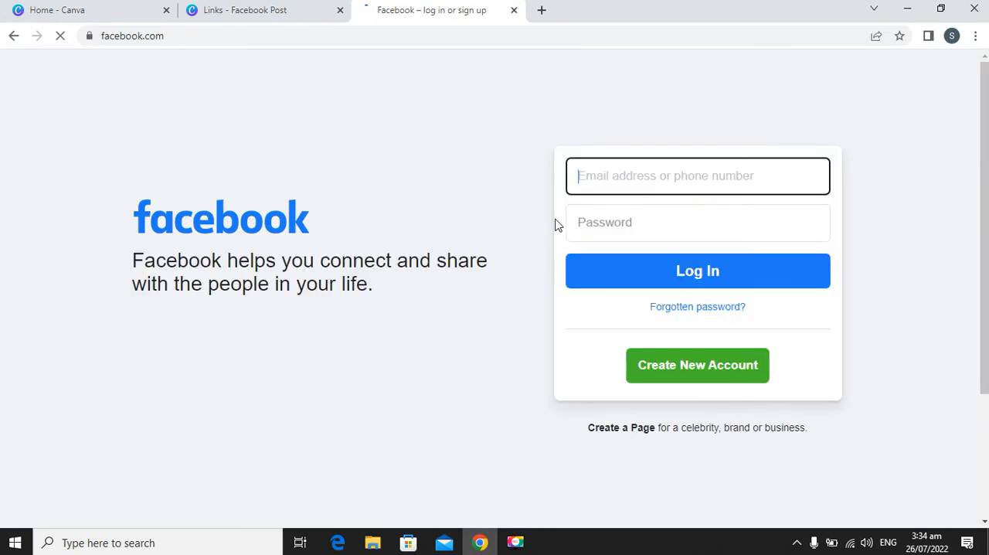
left_click(11, 35)
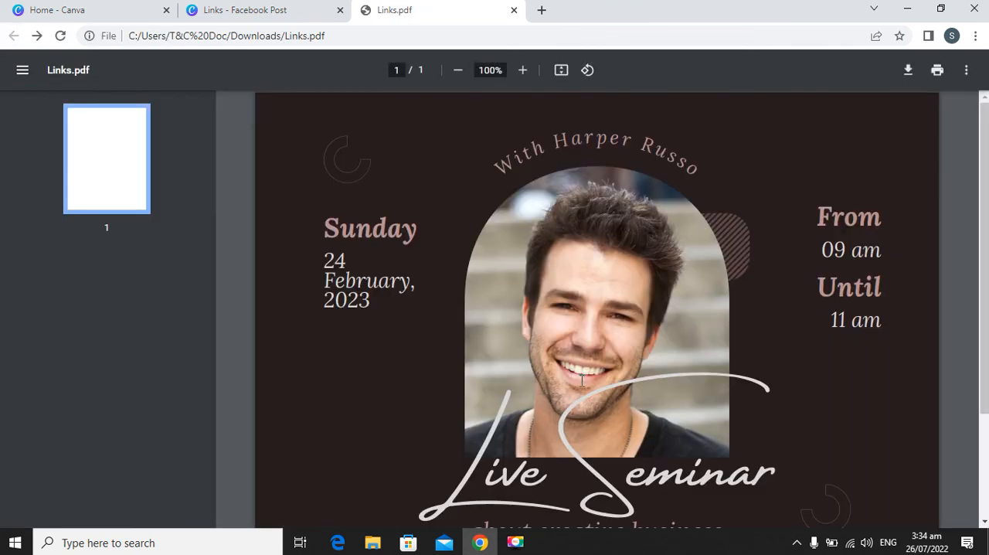
scroll(615, 417, "down", 2)
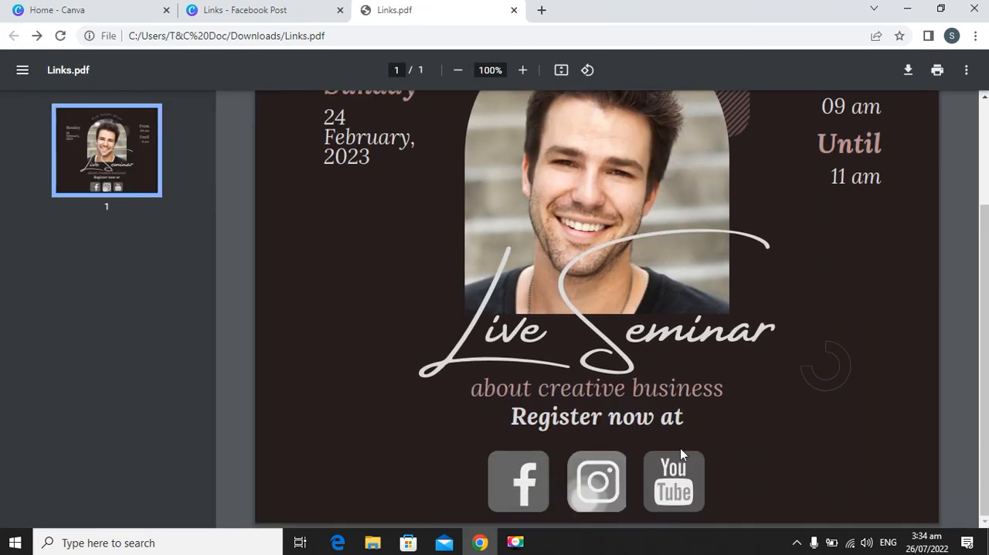
left_click(674, 487)
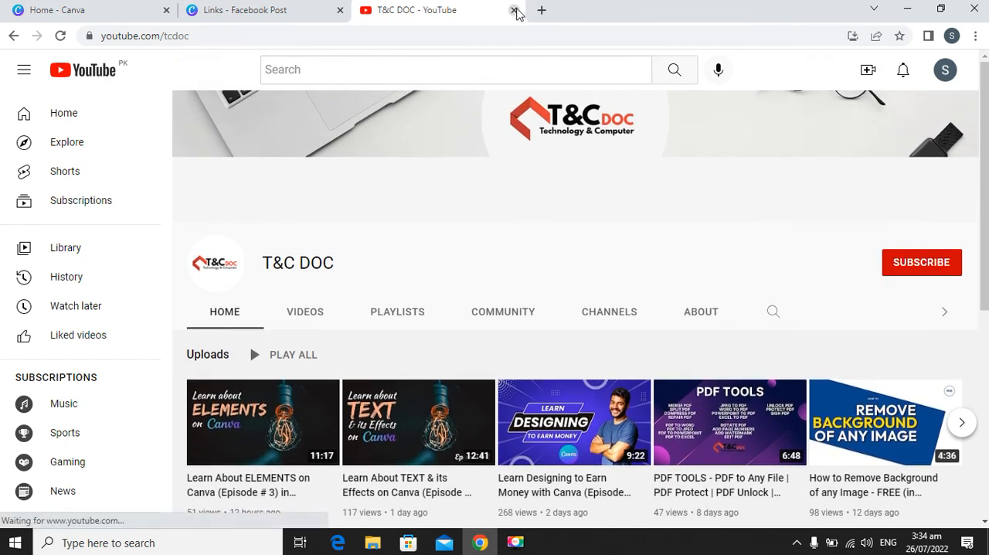
left_click(513, 10)
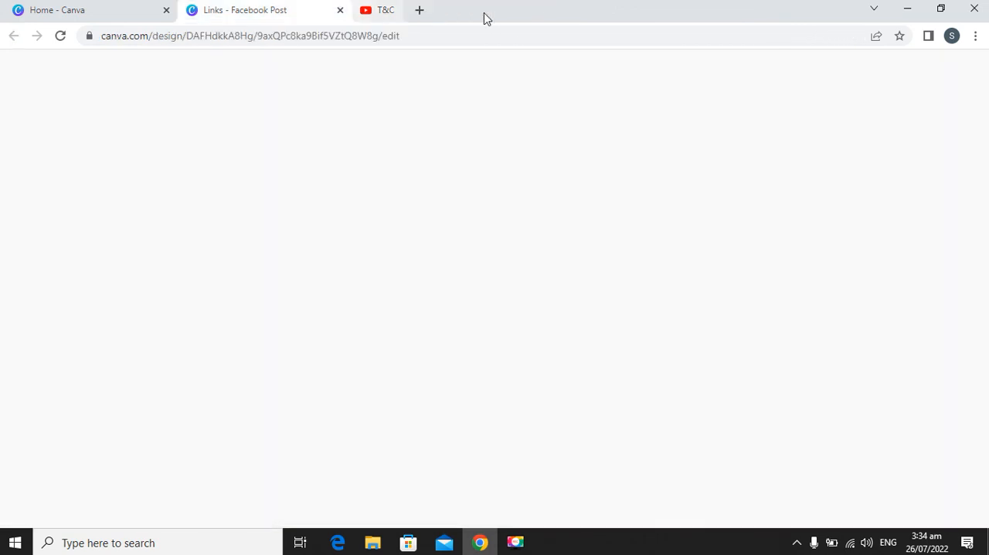
left_click(435, 199)
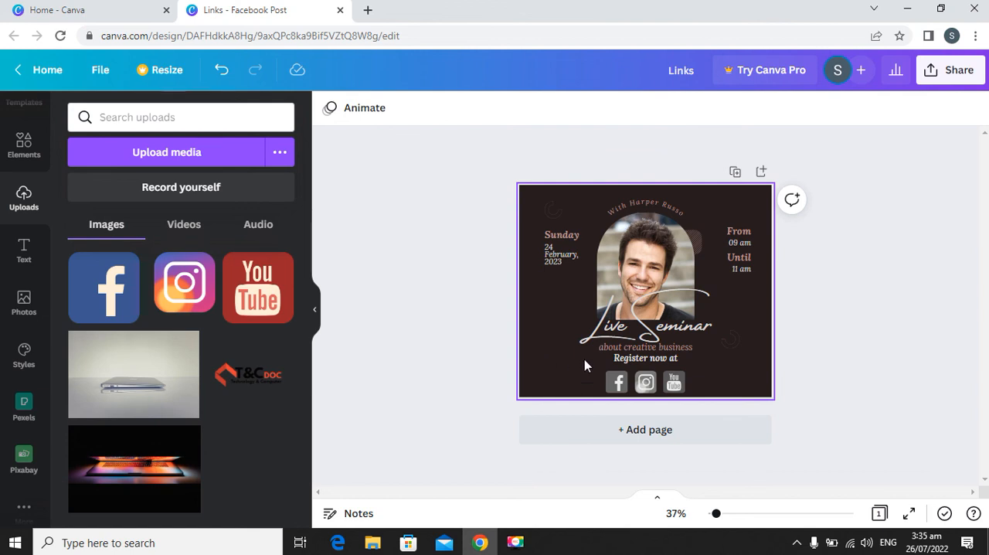
Examine the link options for the "Register now at" text without adding a link.
left_click(608, 359)
double_click(610, 360)
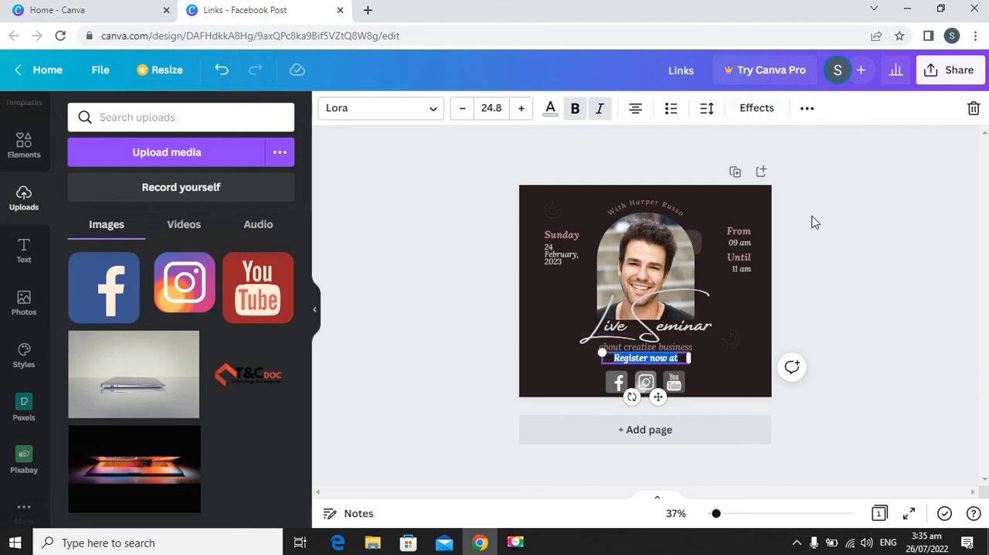
left_click(807, 109)
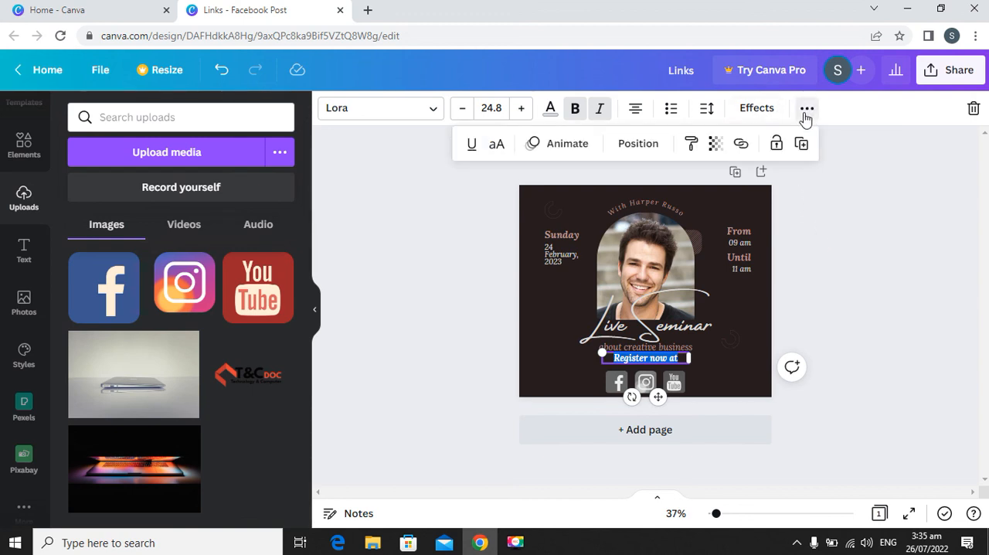
left_click(741, 146)
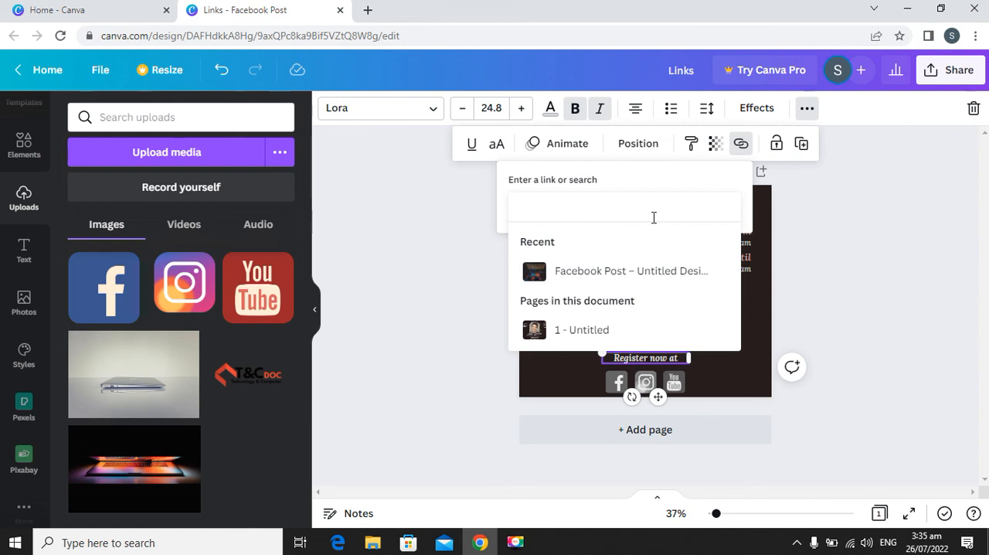
left_click(884, 256)
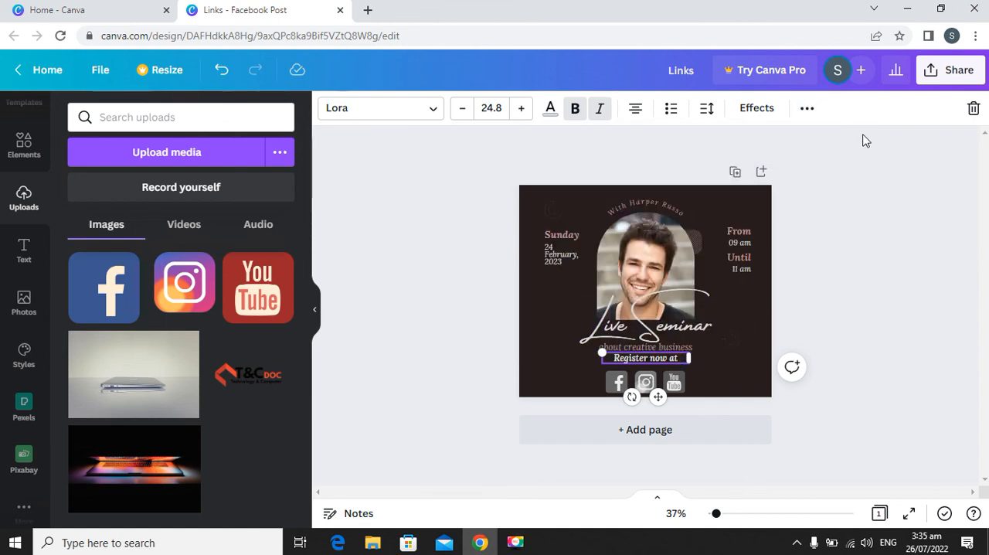
Minimize the browser window and refresh the desktop.
left_click(904, 12)
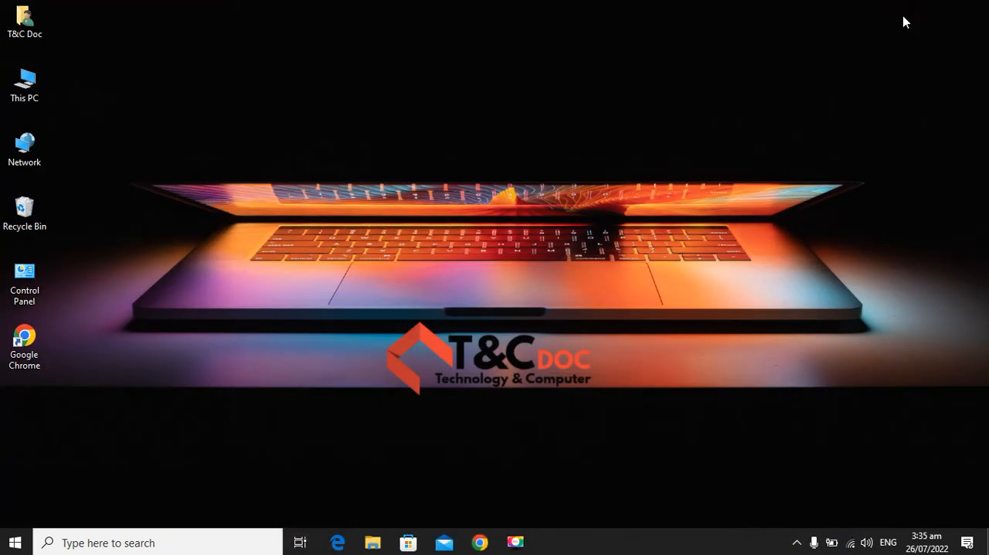
right_click(360, 230)
left_click(372, 237)
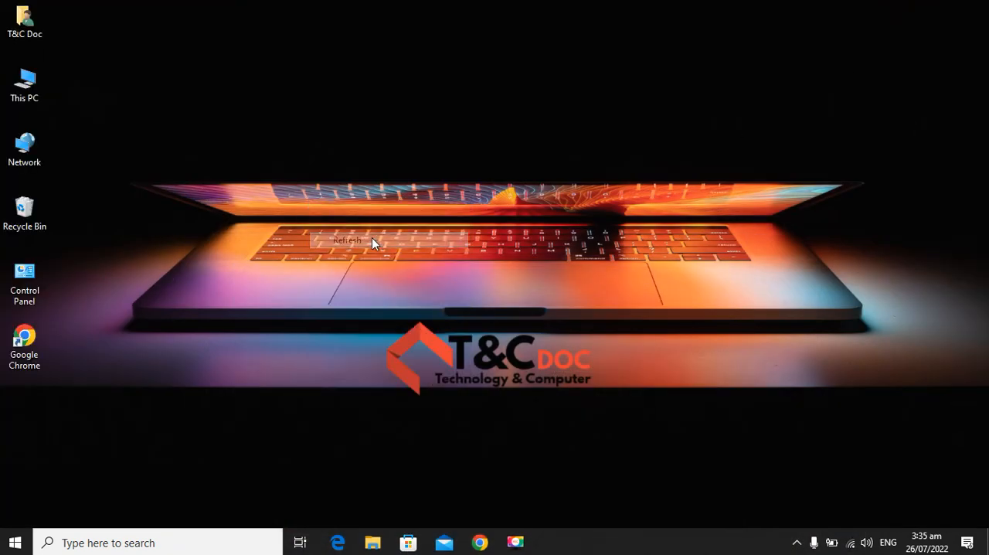